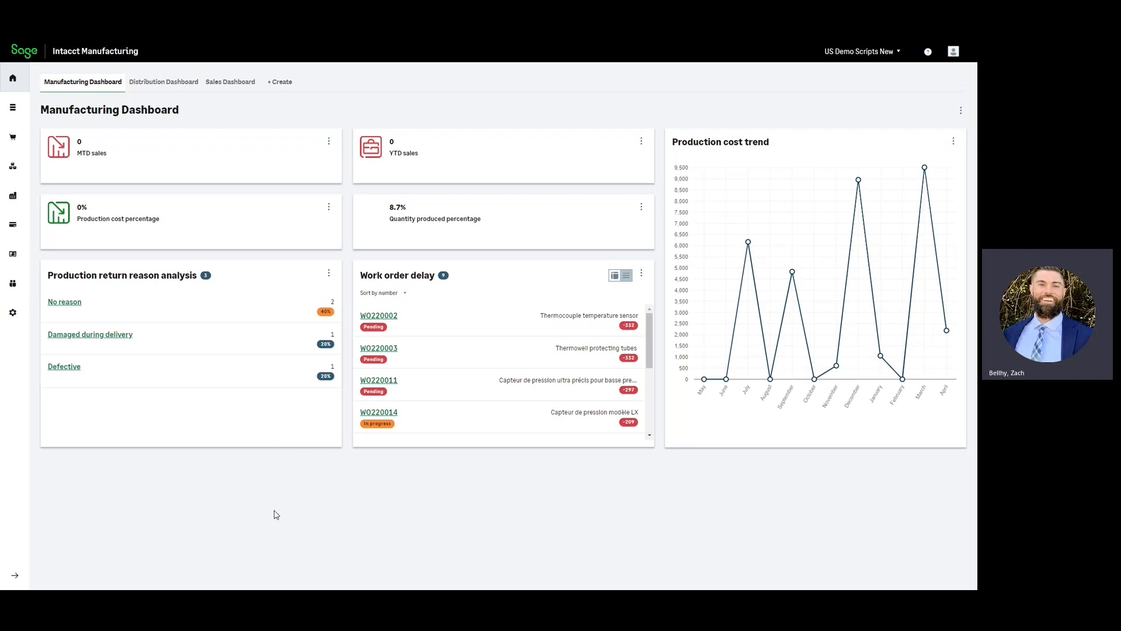
Open the 61 Series Chair record from the items list
{"action": "left_click", "coordinate": [18, 115]}
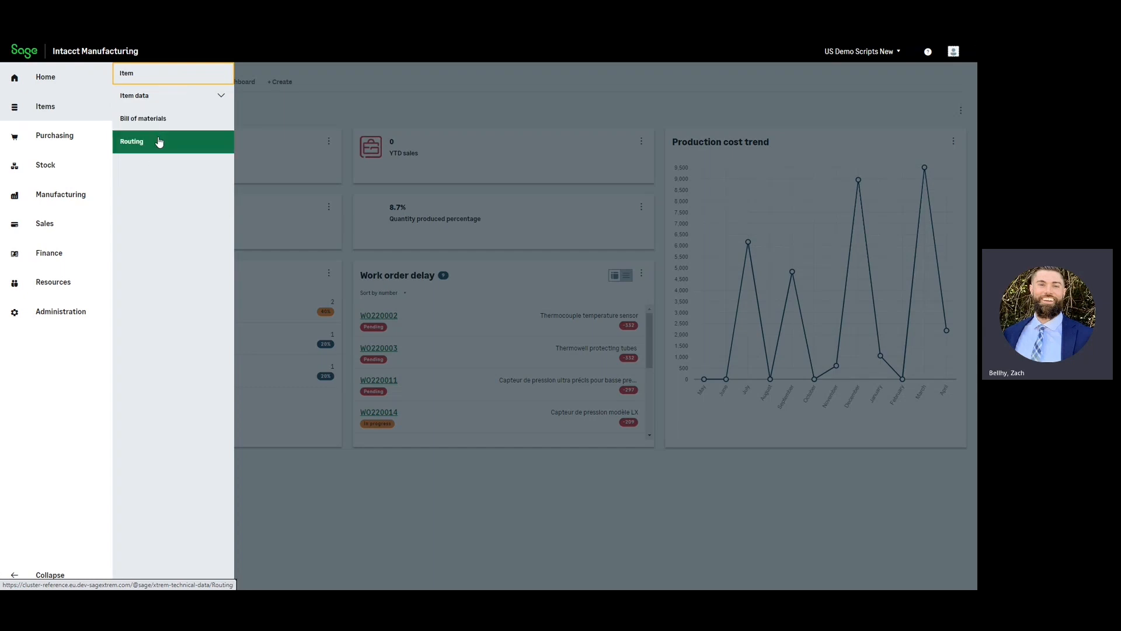
{"action": "left_click", "coordinate": [150, 77]}
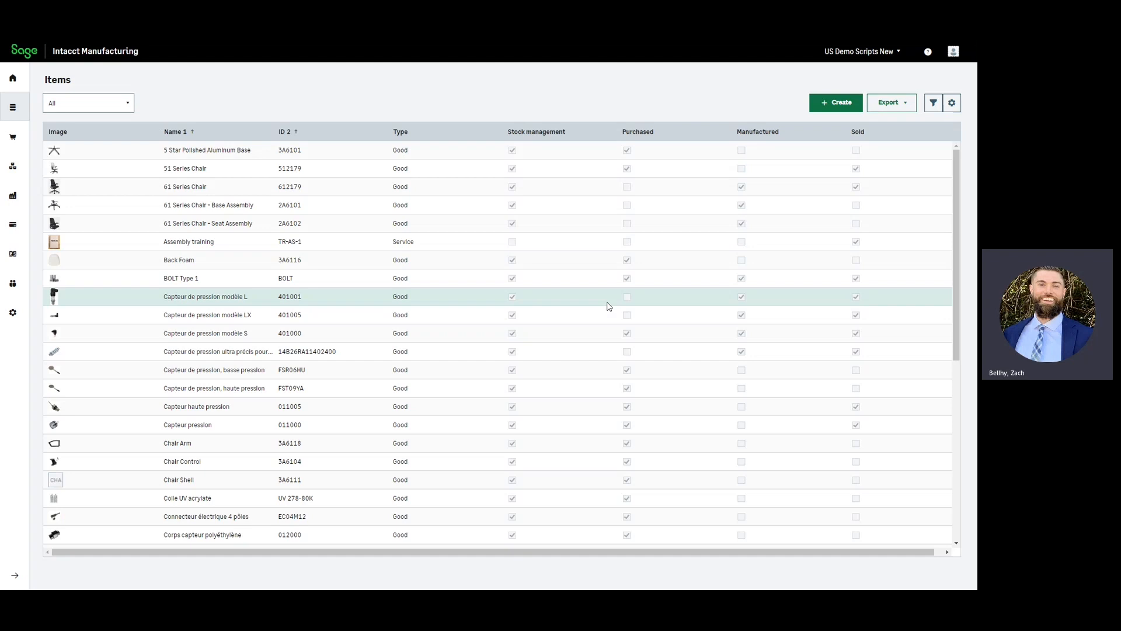
{"action": "left_click", "coordinate": [209, 186]}
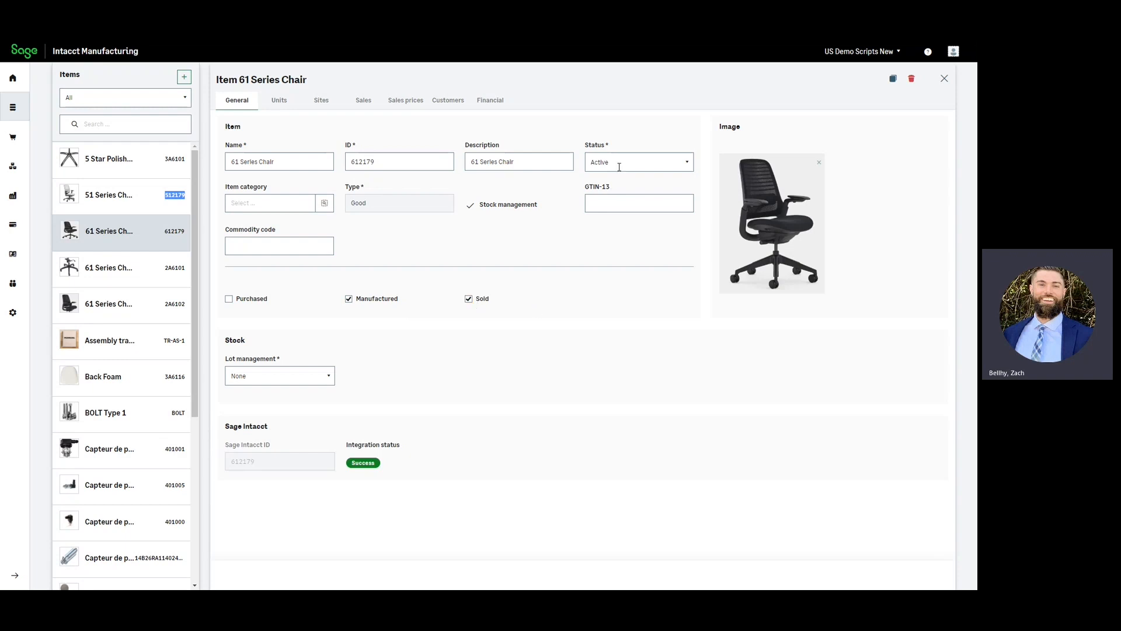
Review the 61 Series Chair's units, sites, sales data, sales prices and customers
{"action": "left_click", "coordinate": [270, 106]}
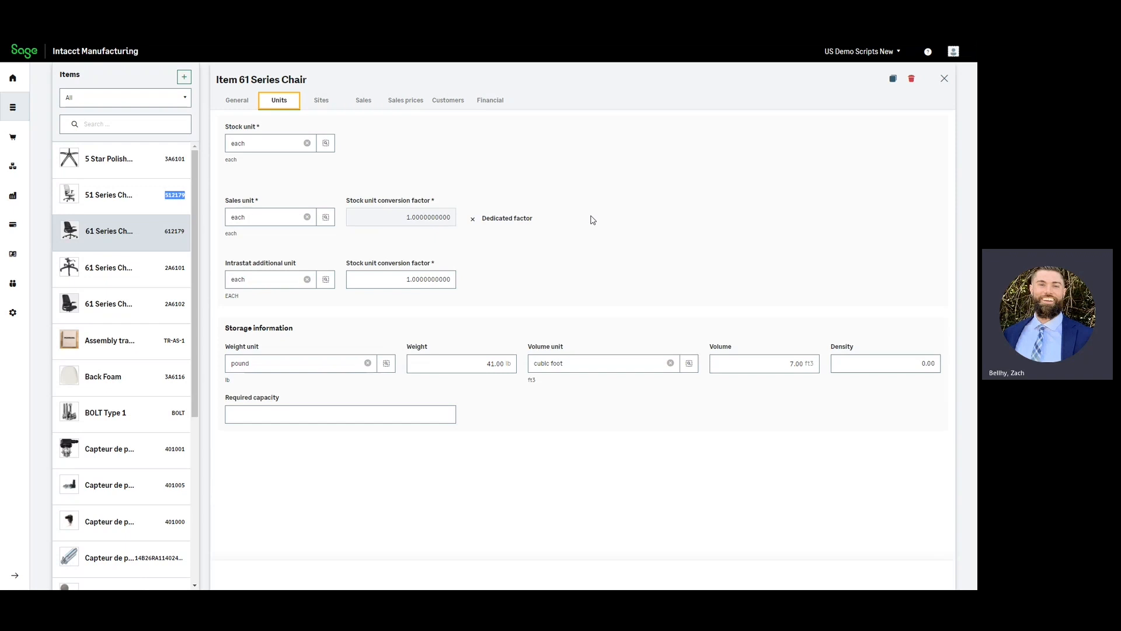
{"action": "left_click", "coordinate": [323, 102]}
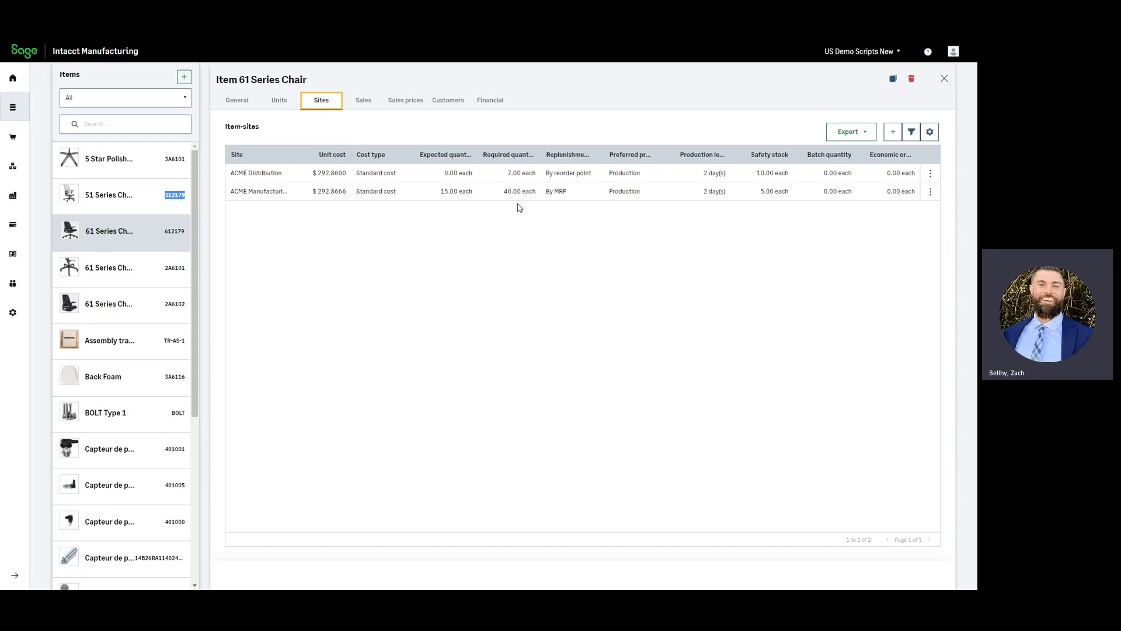
{"action": "left_click", "coordinate": [367, 106]}
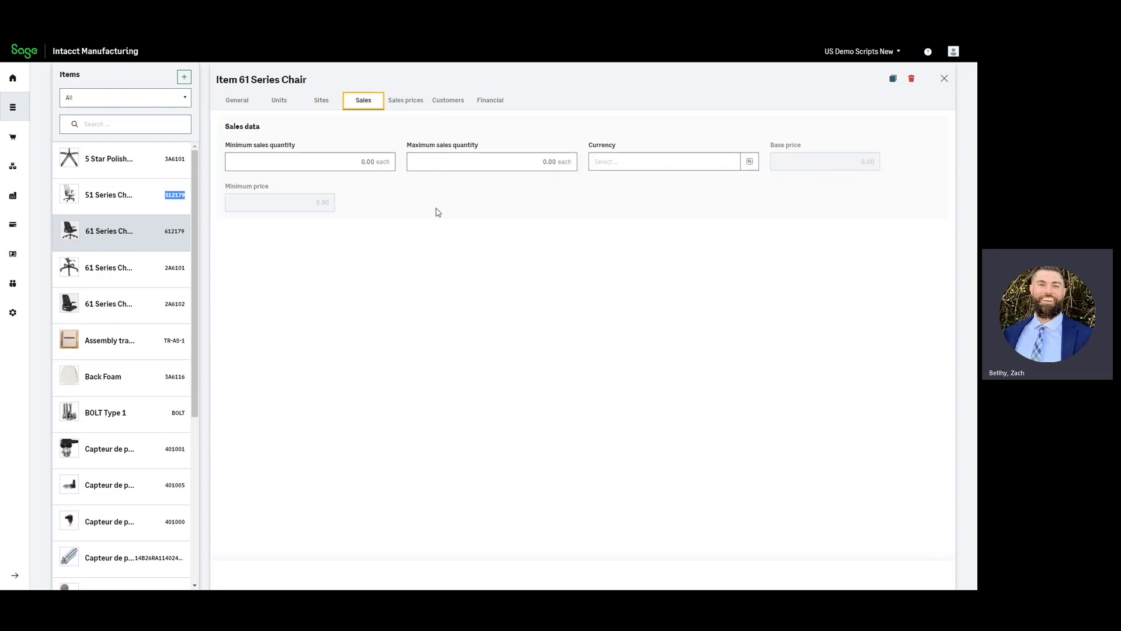
{"action": "left_click", "coordinate": [406, 102]}
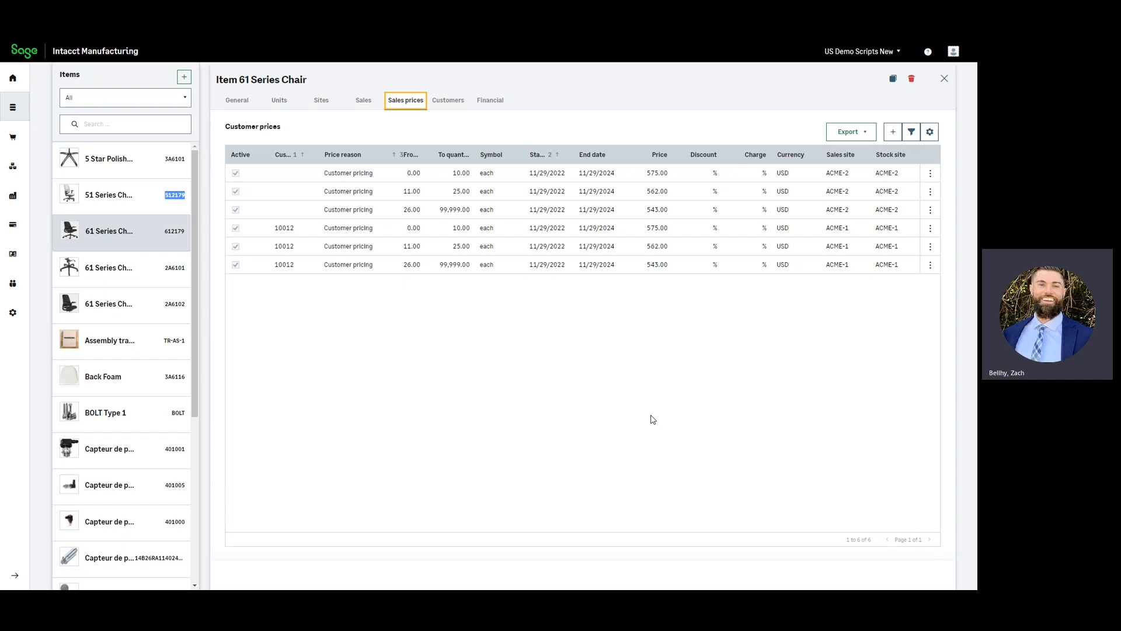
{"action": "left_click", "coordinate": [458, 101]}
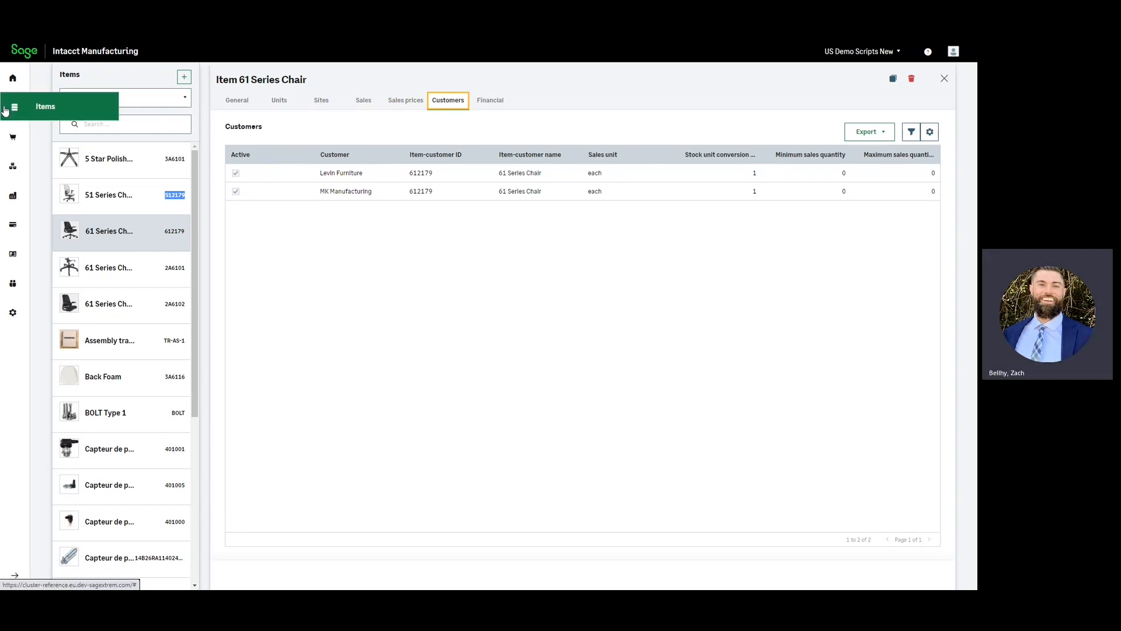
View the list of bills of material and the list of routings
{"action": "left_click", "coordinate": [13, 77]}
{"action": "left_click", "coordinate": [14, 106]}
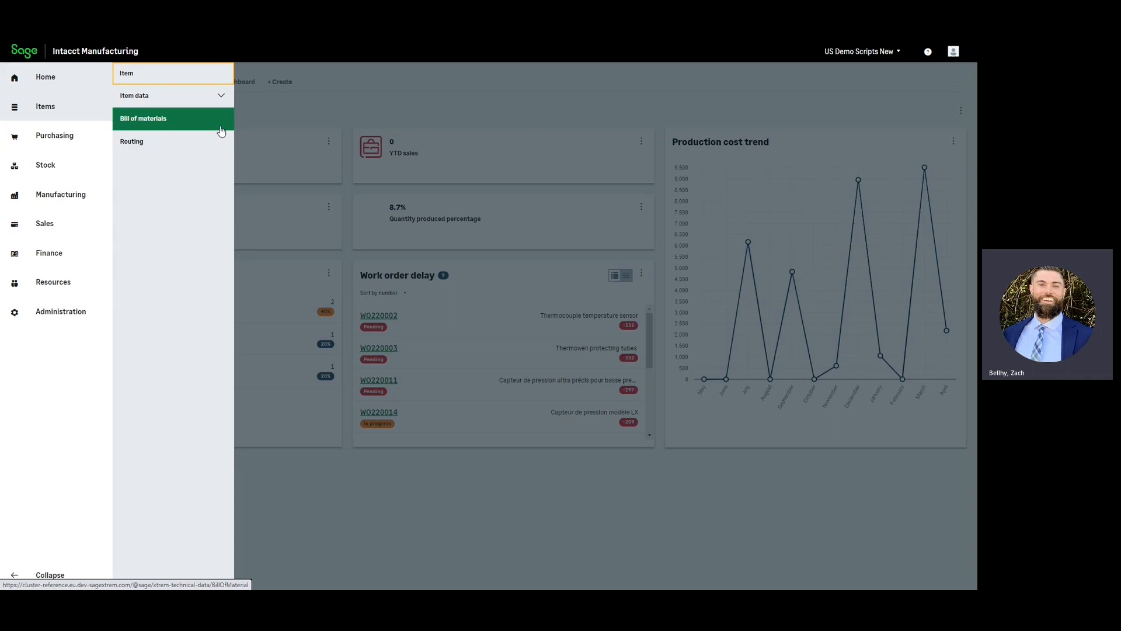
{"action": "left_click", "coordinate": [221, 131]}
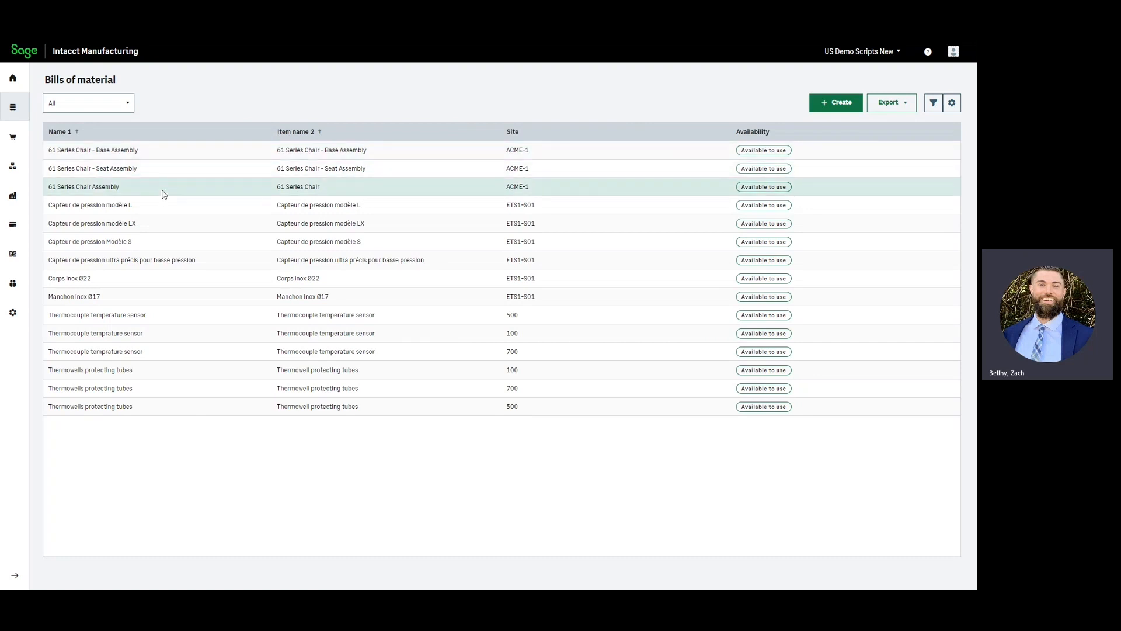
{"action": "left_click", "coordinate": [13, 107]}
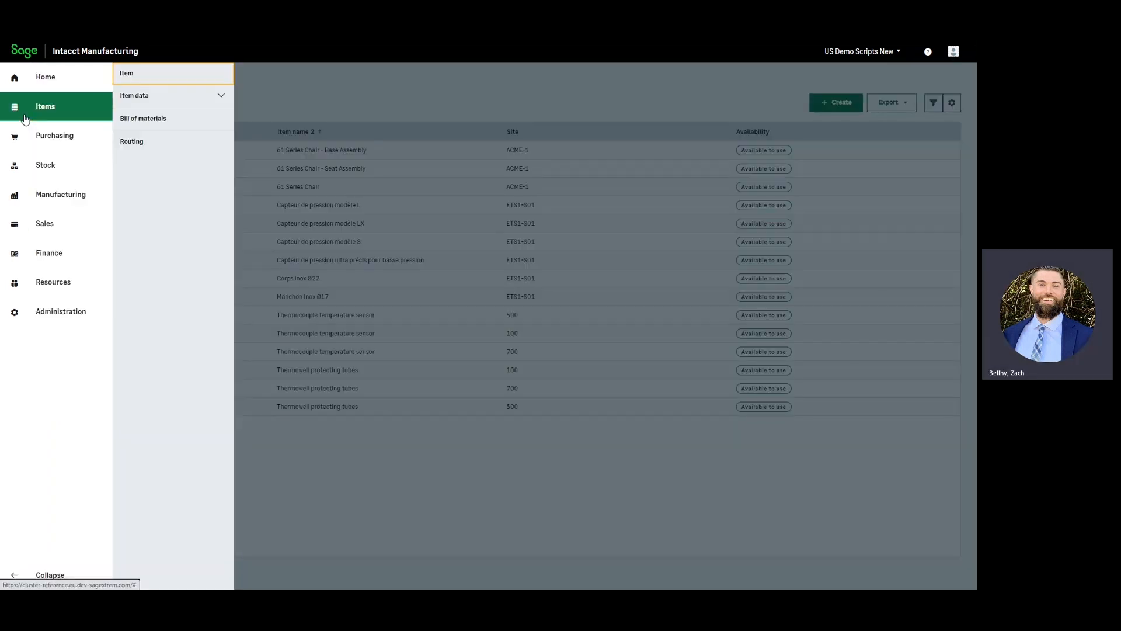
{"action": "left_click", "coordinate": [144, 146]}
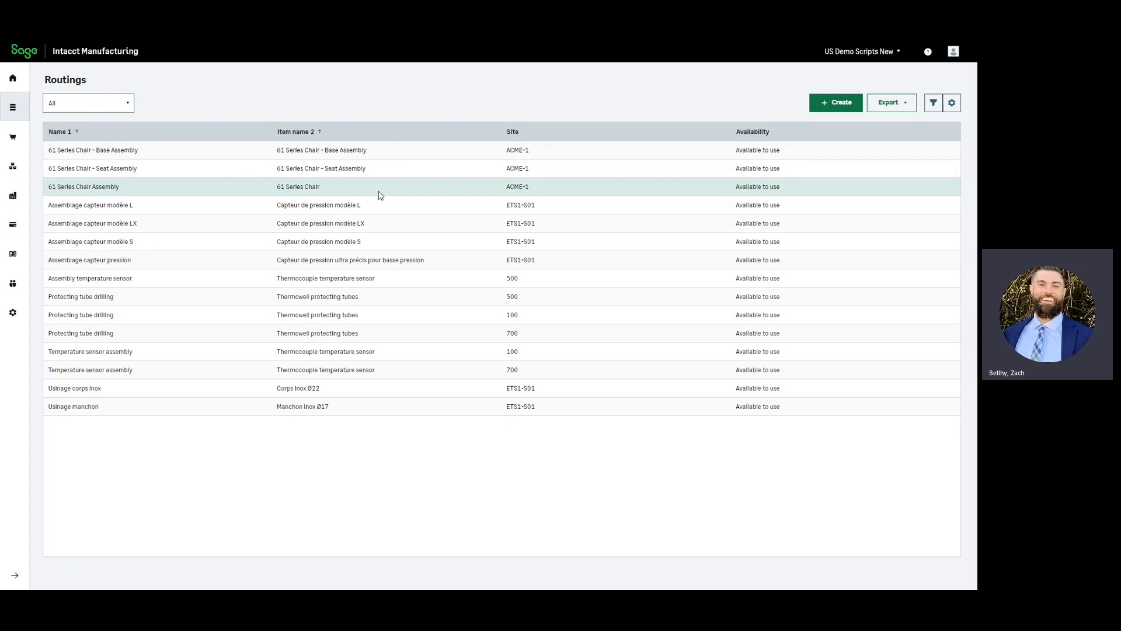
Return to the home dashboard and open the MRP calculation request in the stock reordering functions
{"action": "left_click", "coordinate": [13, 78]}
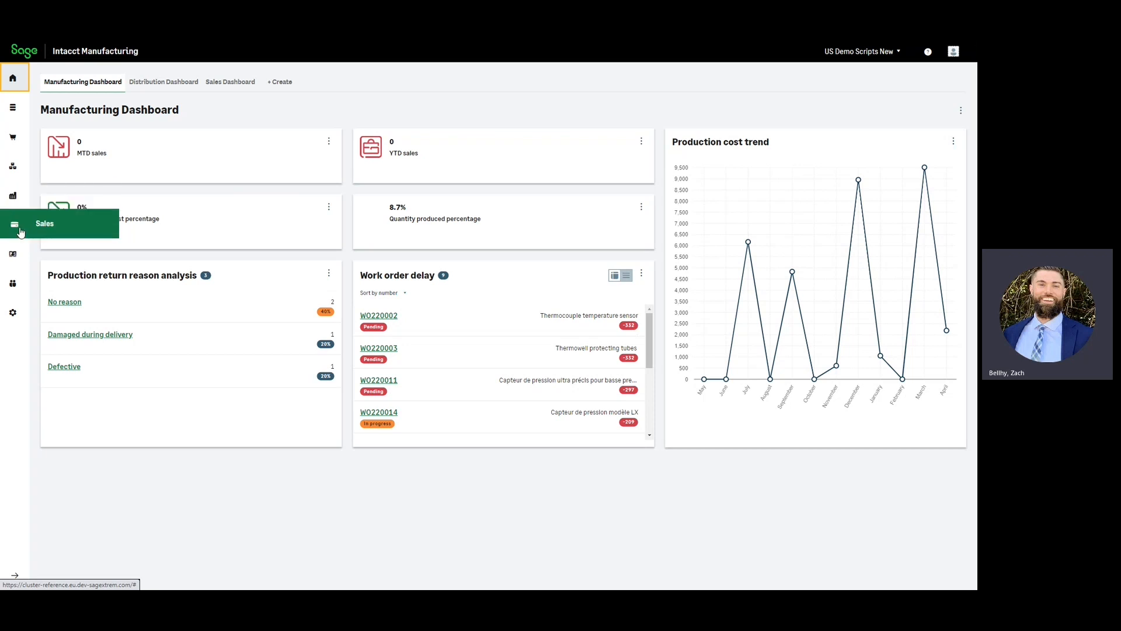
{"action": "left_click", "coordinate": [13, 166]}
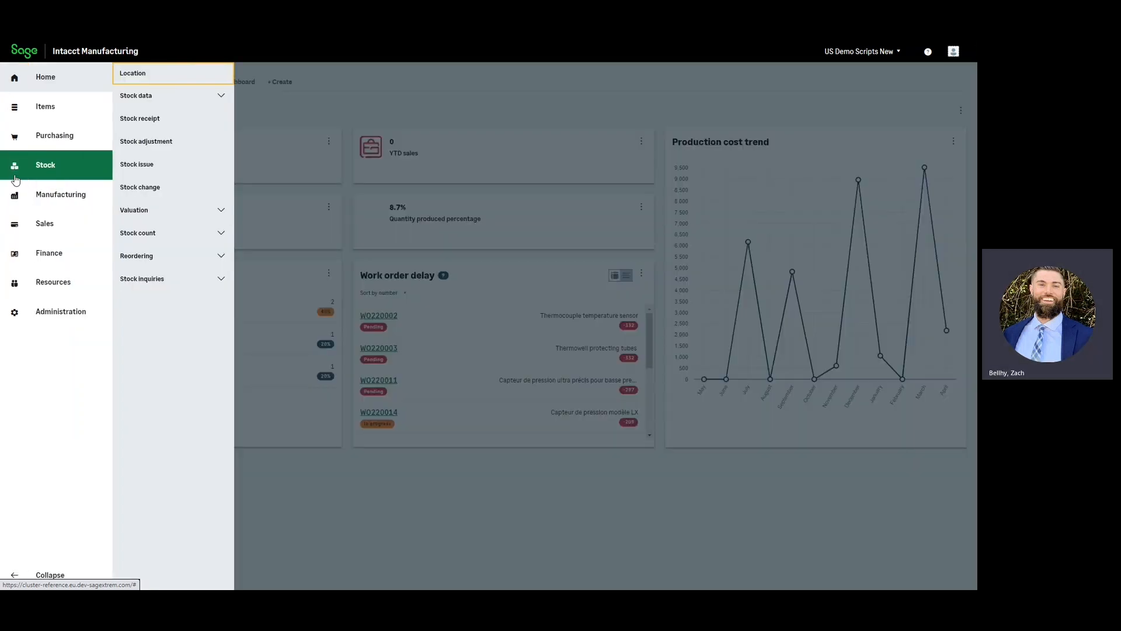
{"action": "left_click", "coordinate": [198, 255]}
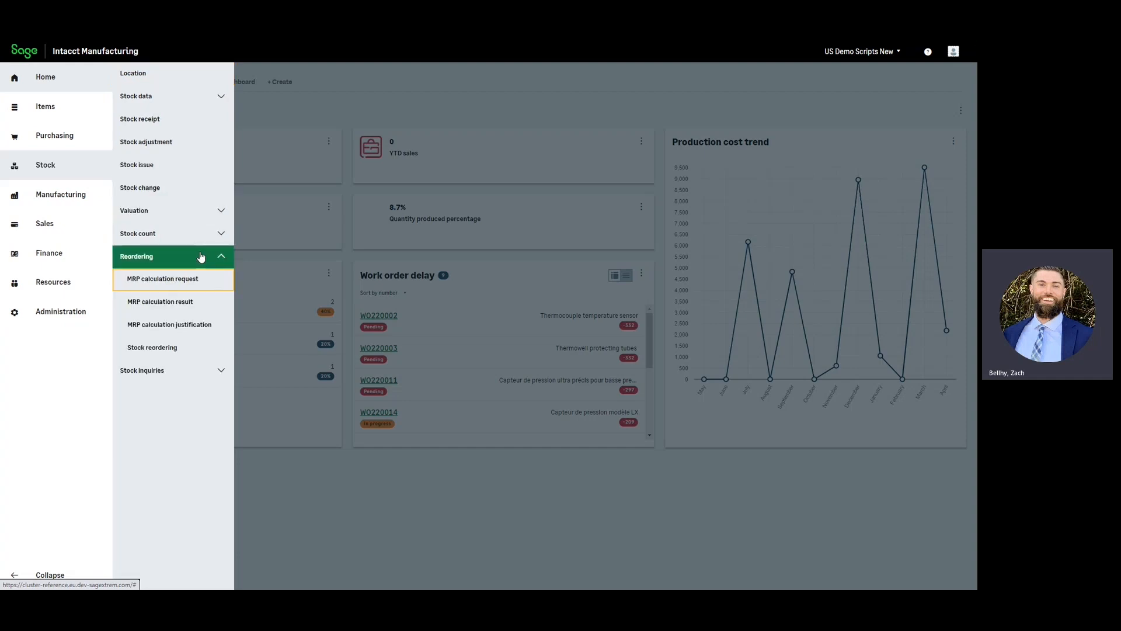
{"action": "left_click", "coordinate": [185, 281]}
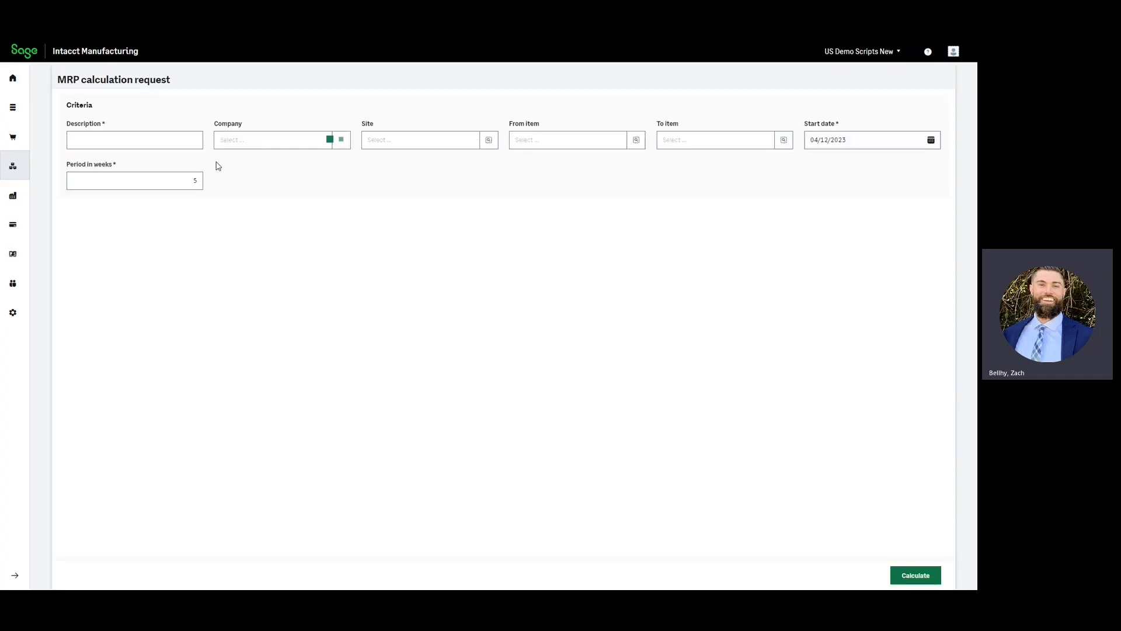
Run an MRP calculation with the description MRP ACME1 for the ACME Manufacturing site
{"action": "left_click", "coordinate": [163, 142]}
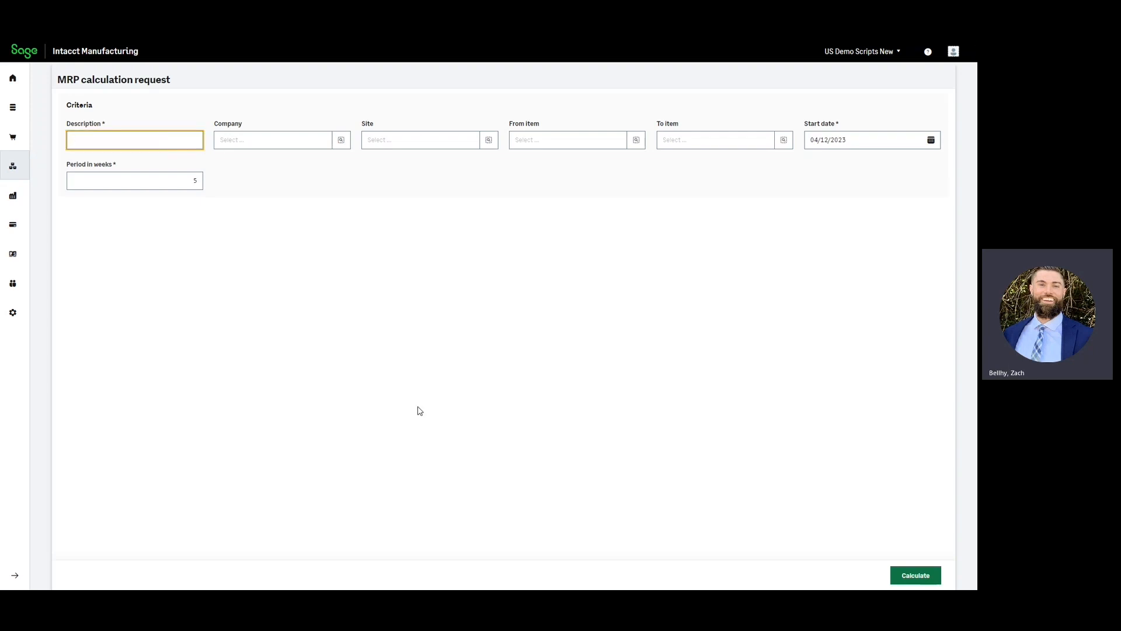
{"action": "type", "text": "MRP ACME1"}
{"action": "key", "text": "Tab"}
{"action": "key", "text": "Tab"}
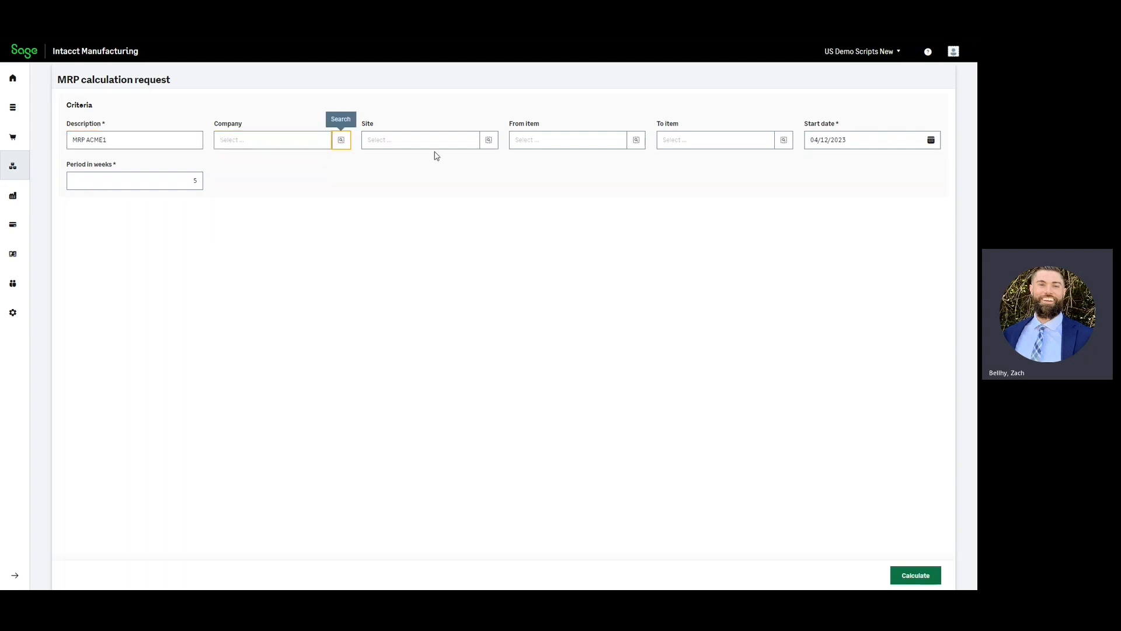
{"action": "left_click", "coordinate": [419, 140]}
{"action": "left_click", "coordinate": [404, 170]}
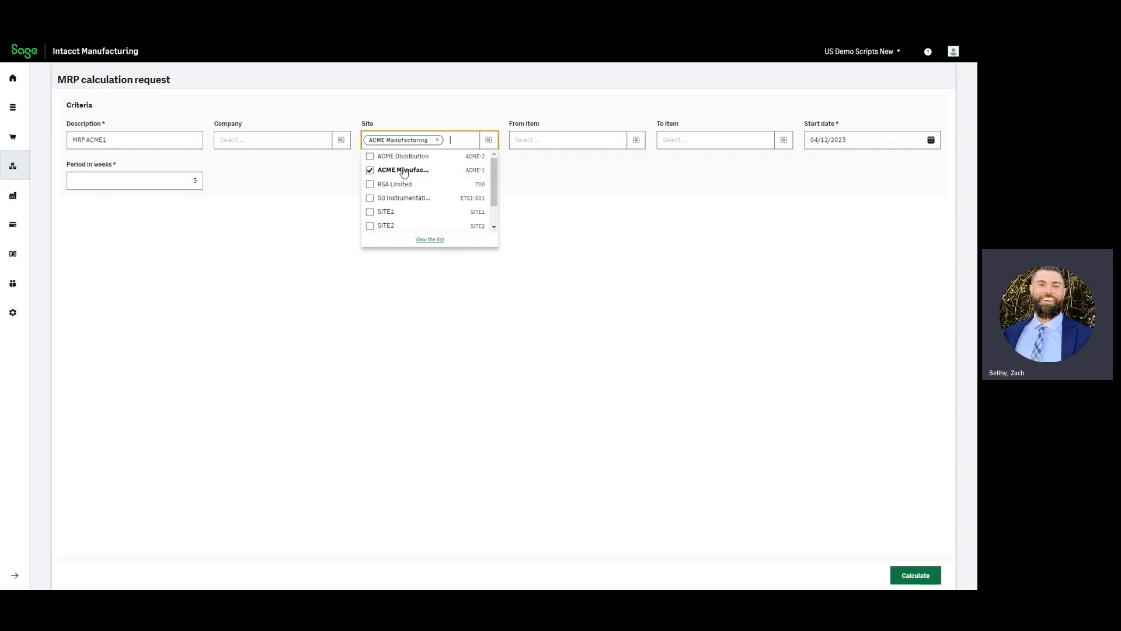
{"action": "left_click", "coordinate": [690, 258]}
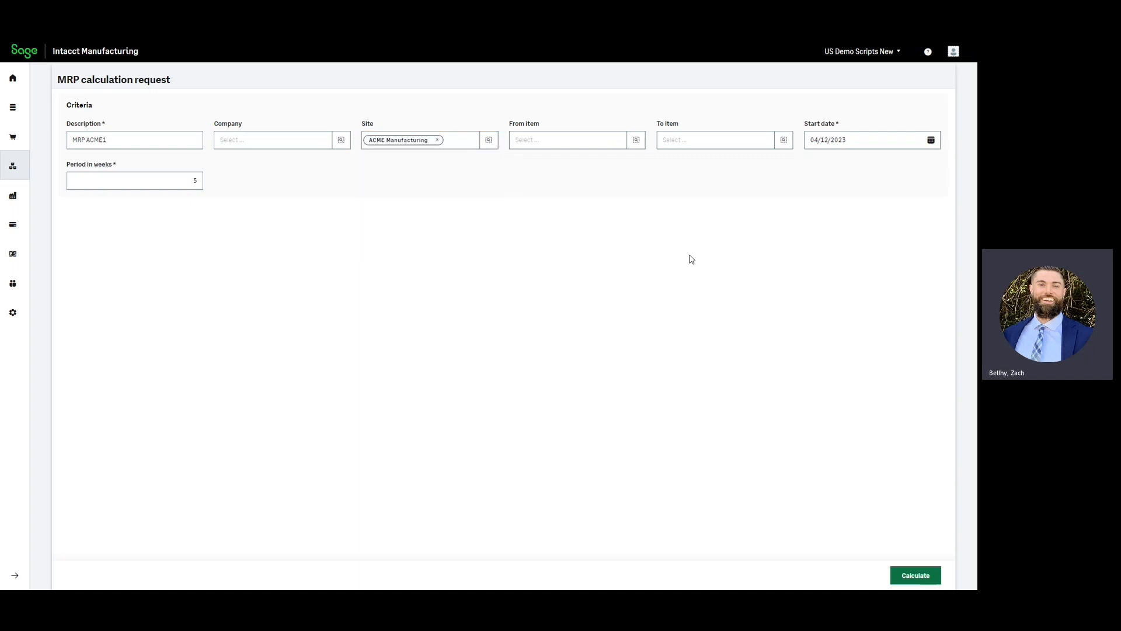
{"action": "left_click", "coordinate": [915, 577]}
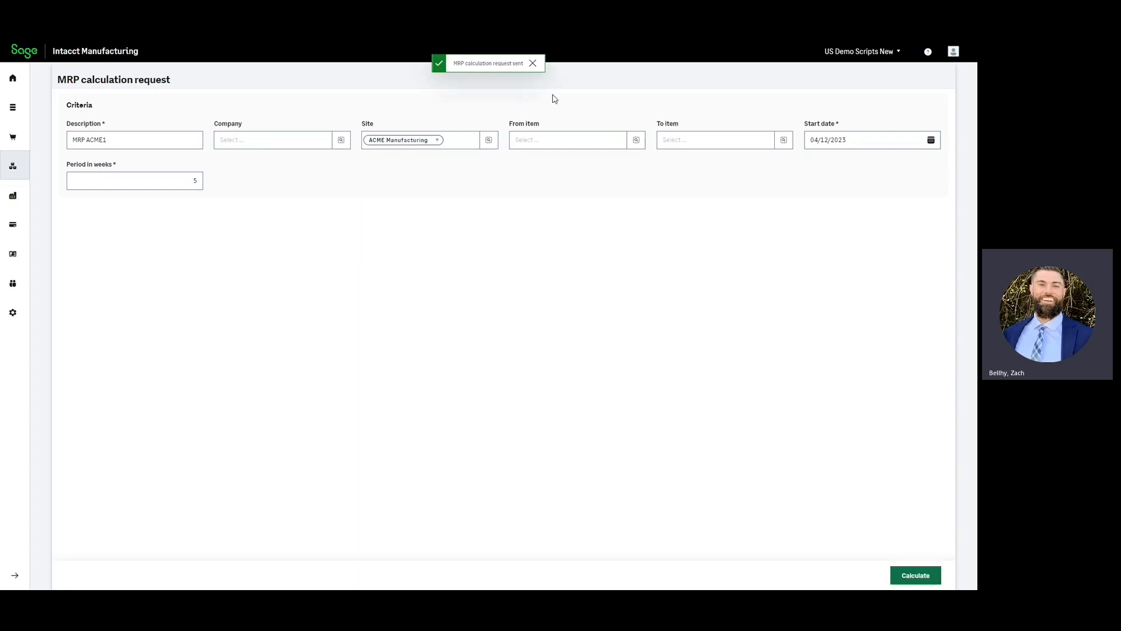
Open the MRP ACME1 entry in the MRP calculation results
{"action": "left_click", "coordinate": [13, 167]}
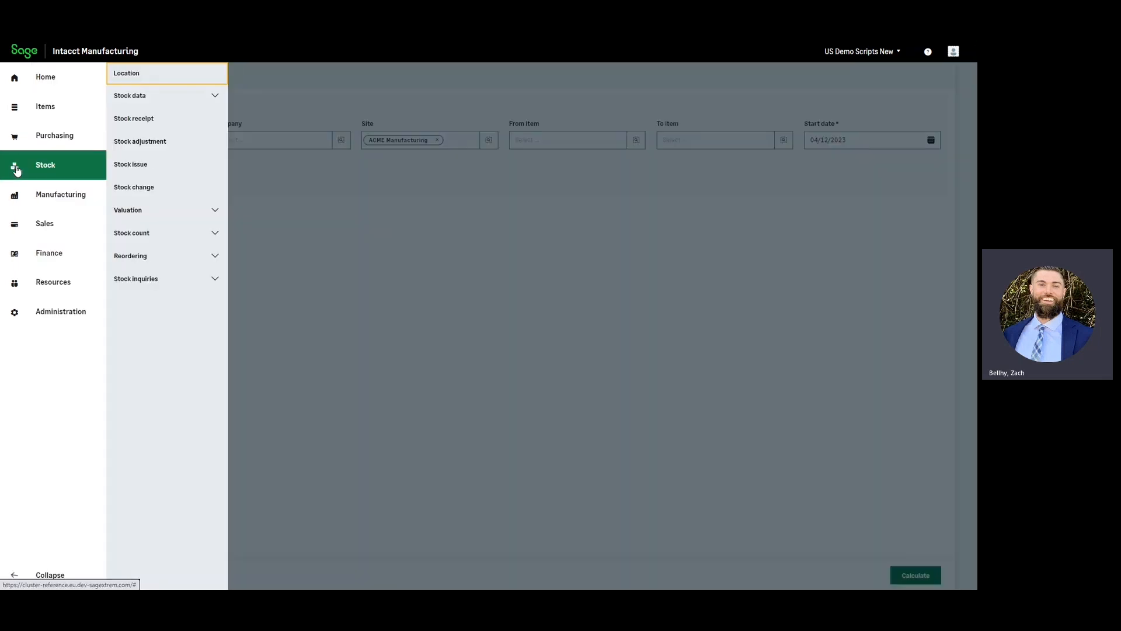
{"action": "left_click", "coordinate": [150, 255]}
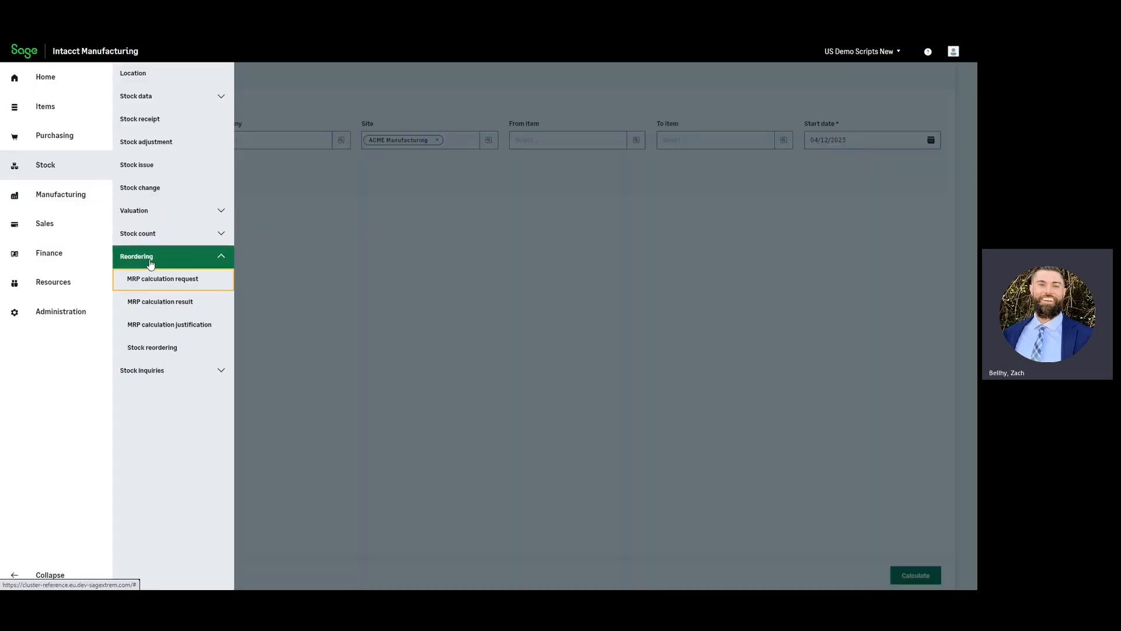
{"action": "left_click", "coordinate": [150, 302]}
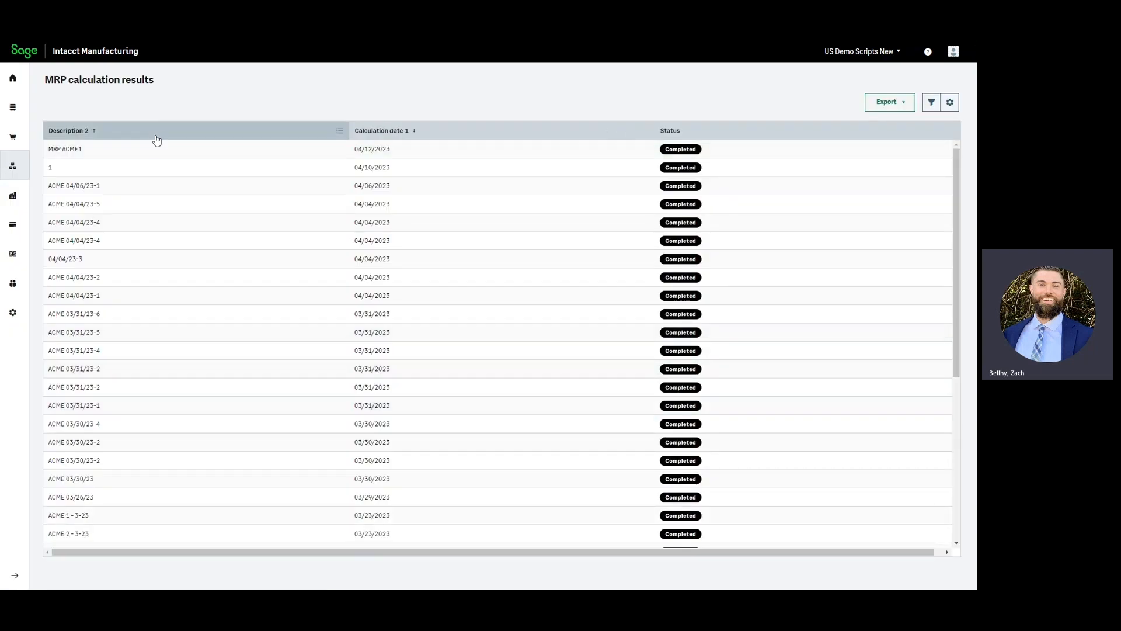
{"action": "left_click", "coordinate": [153, 167]}
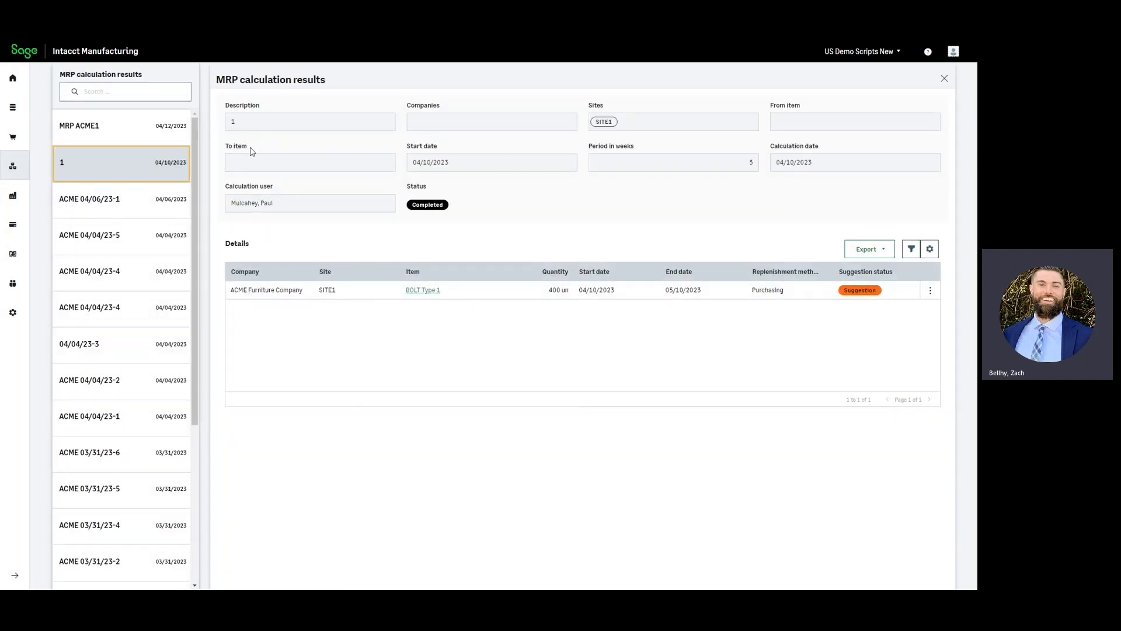
{"action": "left_click", "coordinate": [94, 136]}
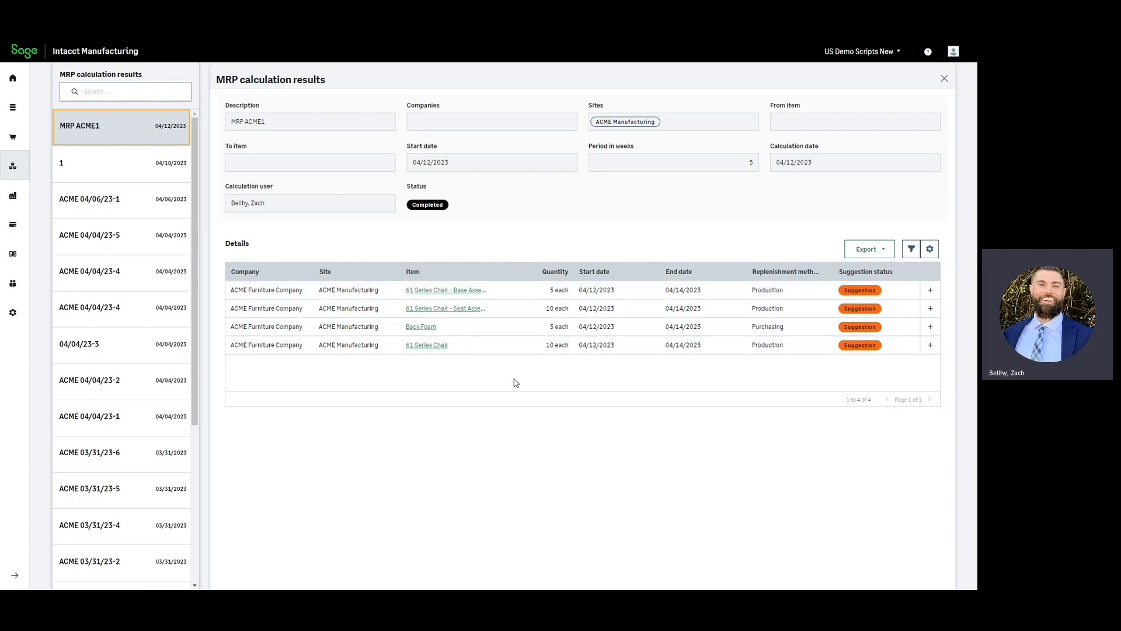
Create a work order of type Firm from the MRP suggestion for the 61 Series Chair - Base Assembly
{"action": "left_click", "coordinate": [930, 290]}
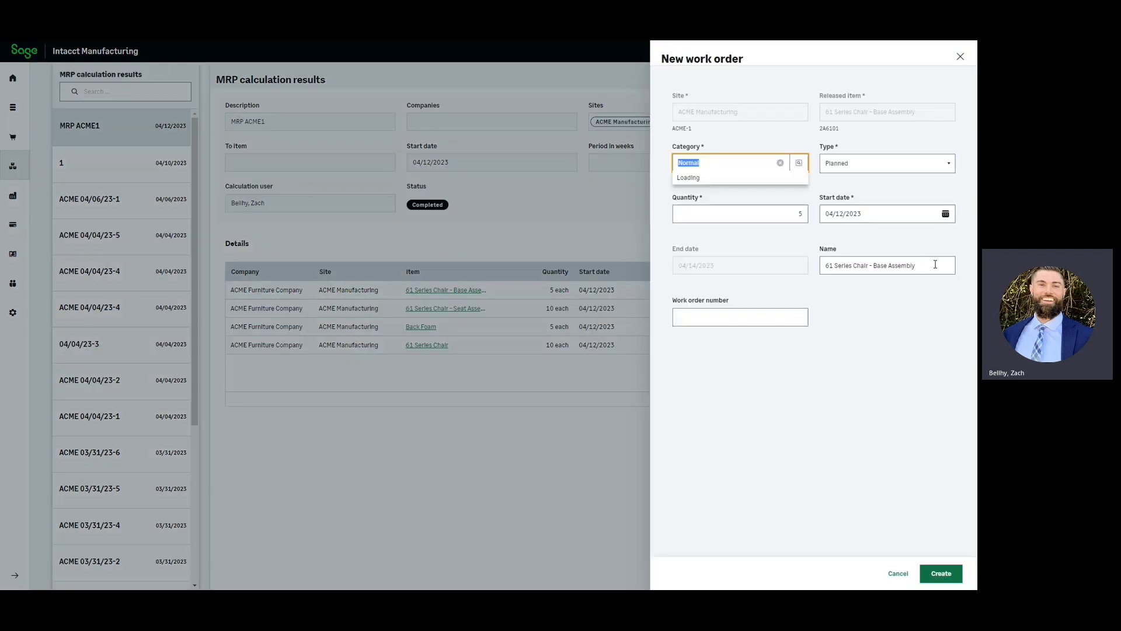
{"action": "left_click", "coordinate": [711, 160]}
{"action": "left_click", "coordinate": [884, 166]}
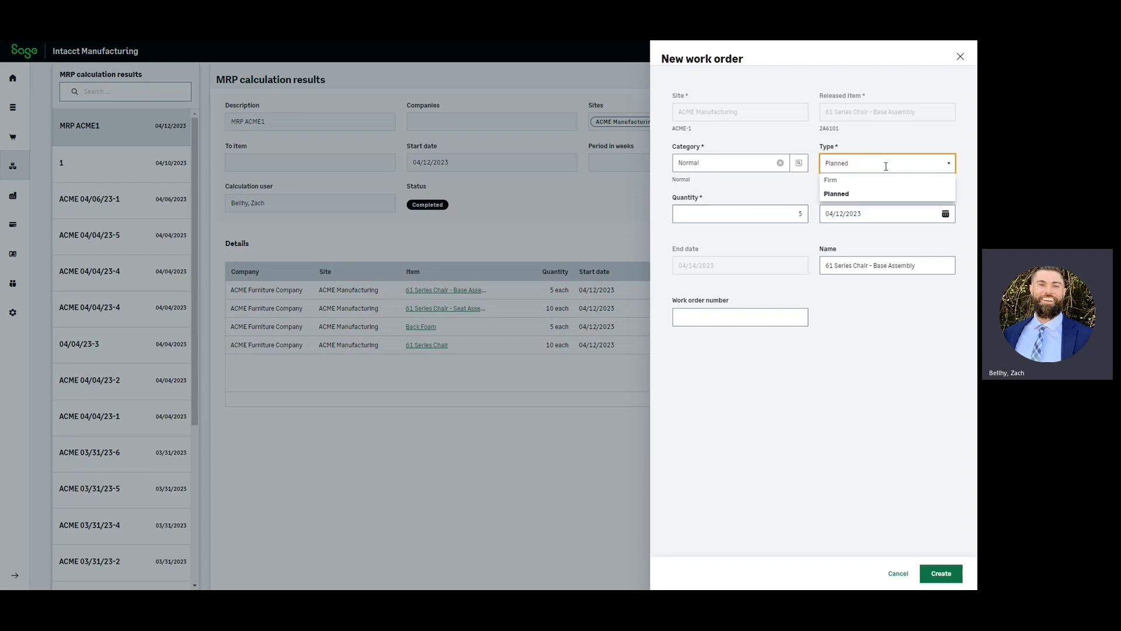
{"action": "left_click", "coordinate": [856, 181]}
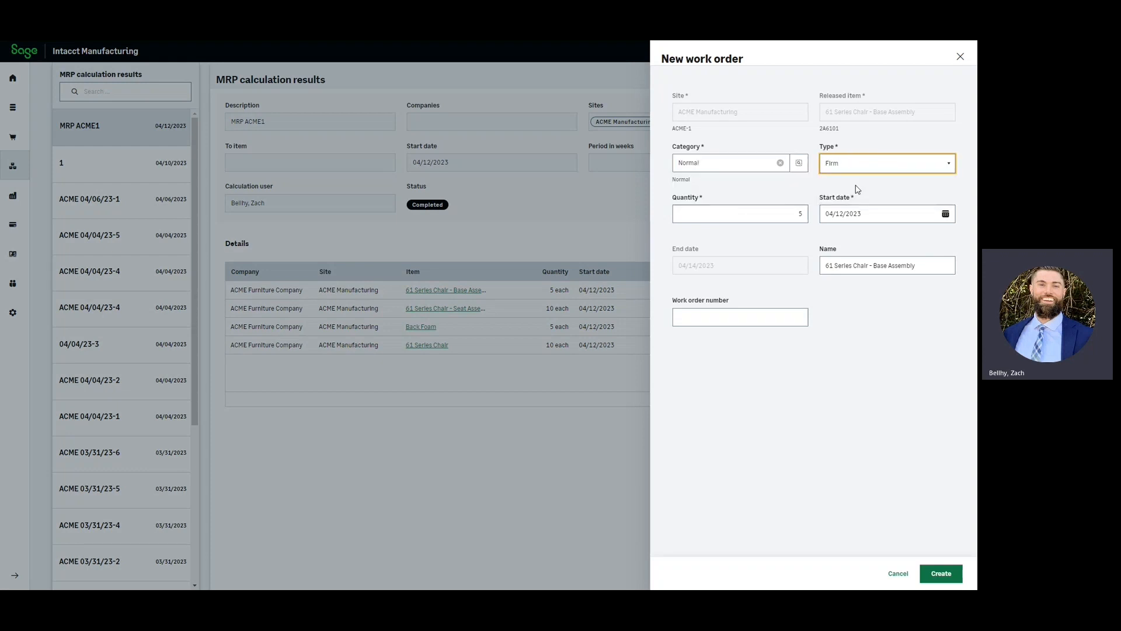
{"action": "left_click", "coordinate": [790, 210]}
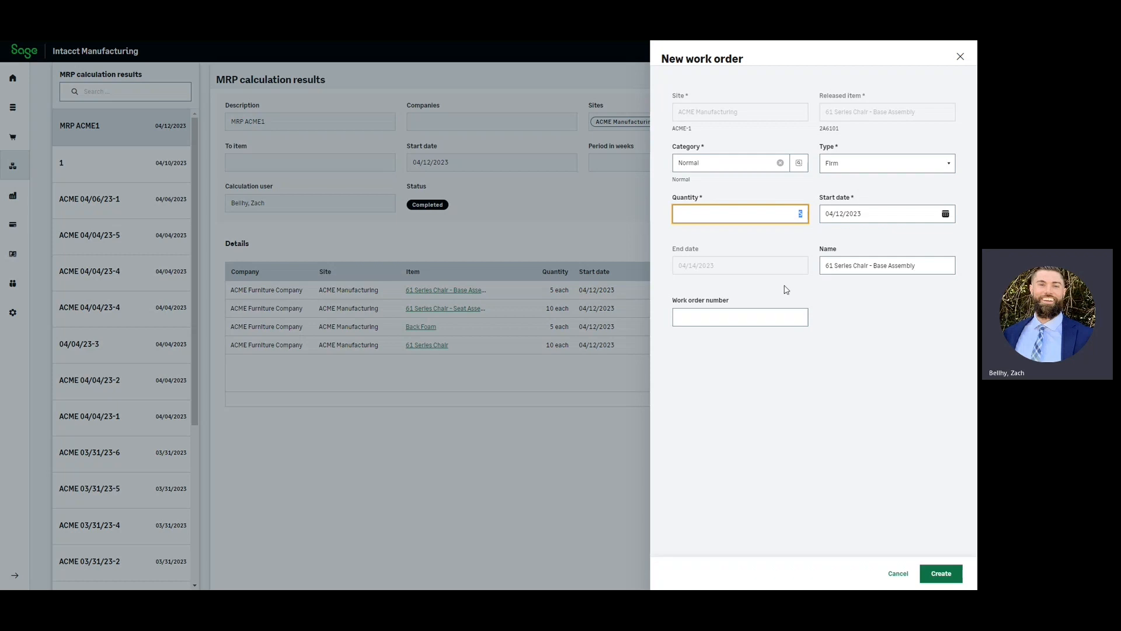
{"action": "left_click", "coordinate": [938, 572]}
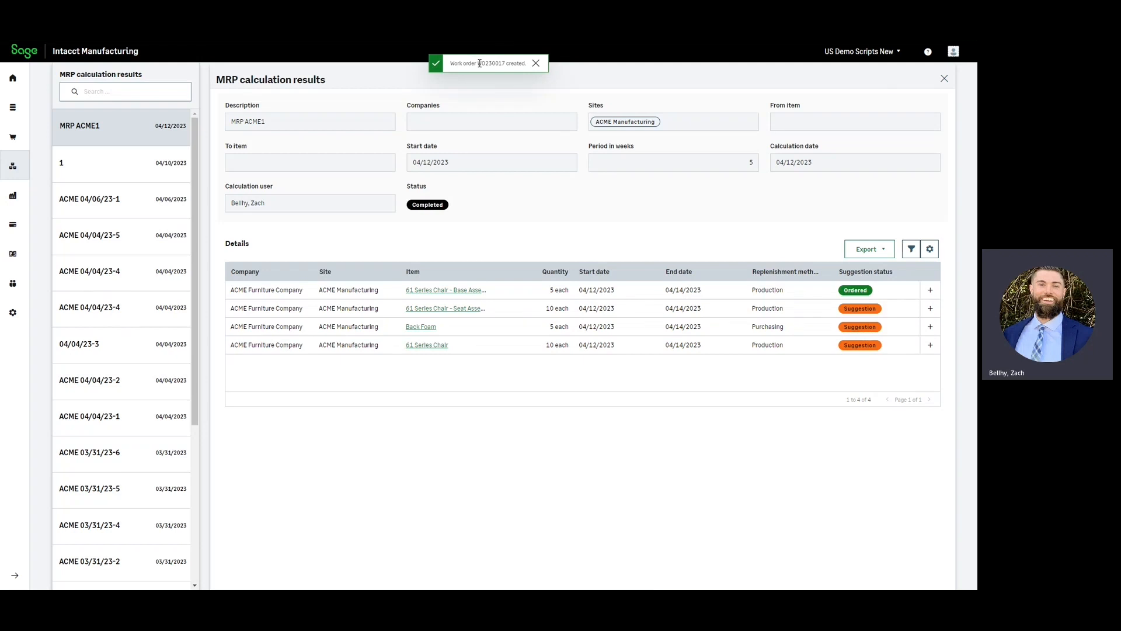
{"action": "left_click_drag", "start_coordinate": [479, 63], "coordinate": [506, 62]}
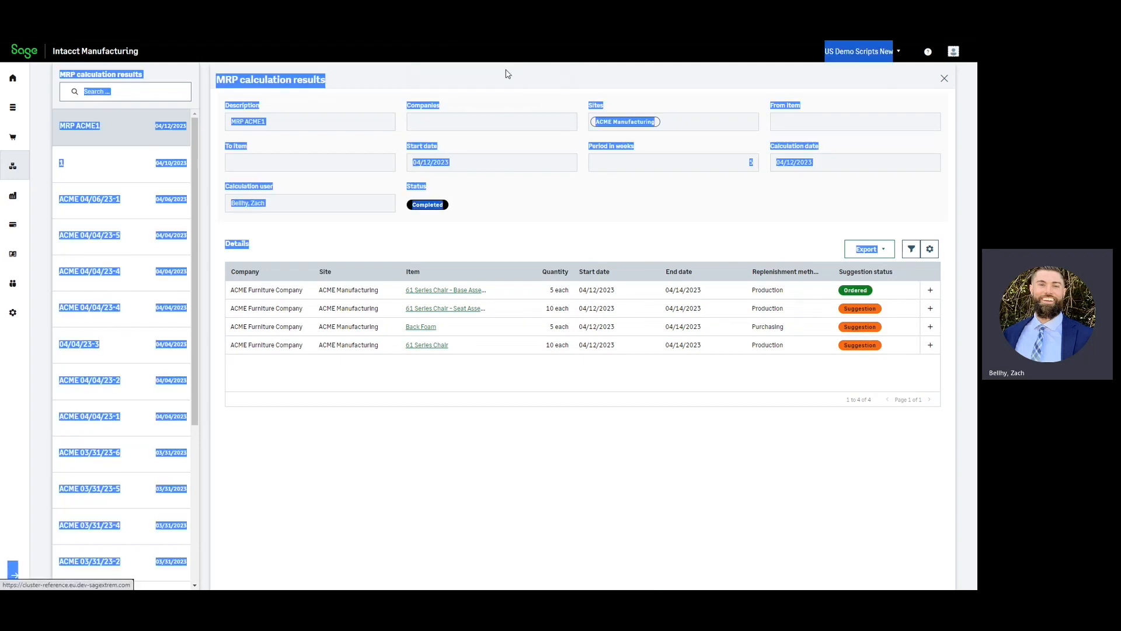
{"action": "left_click", "coordinate": [506, 70]}
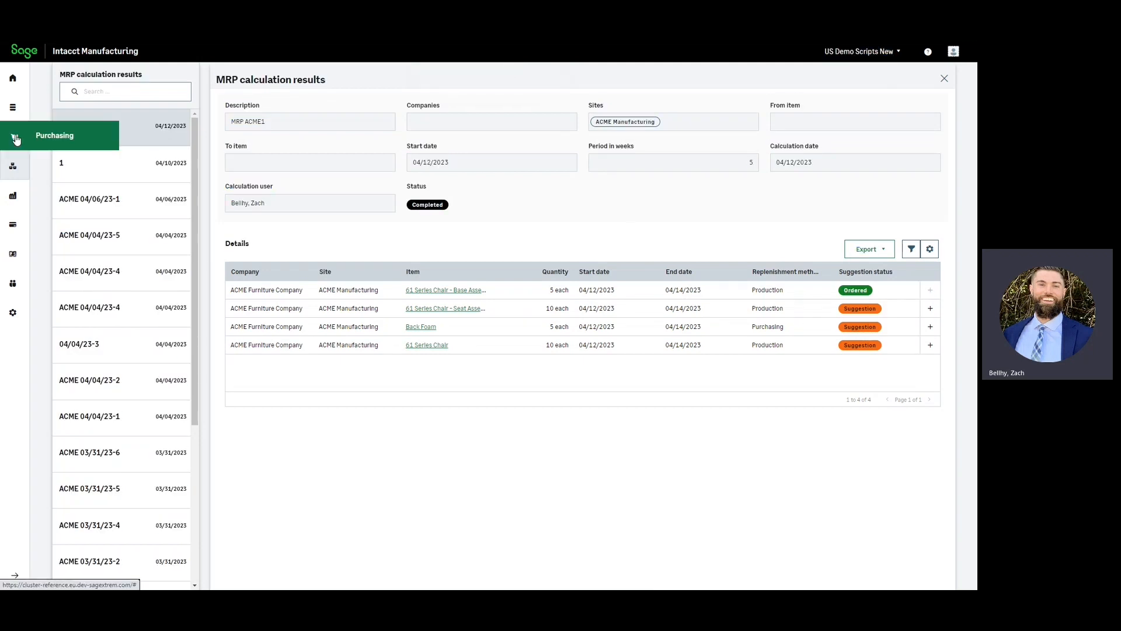
Open the list of manufacturing work orders
{"action": "left_click", "coordinate": [14, 196]}
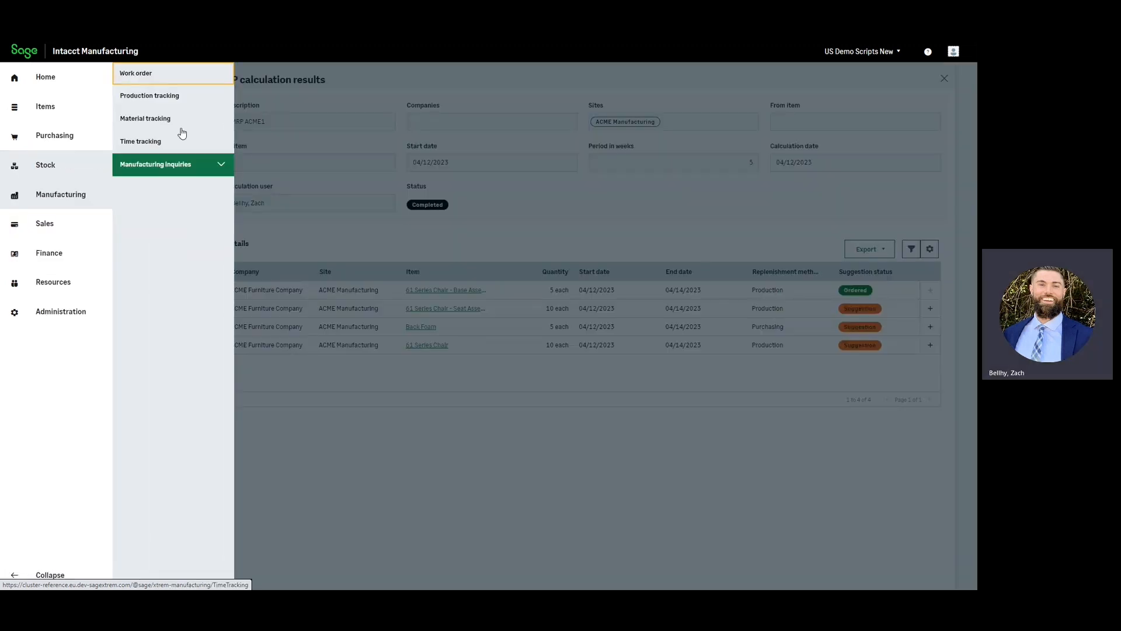
{"action": "left_click", "coordinate": [172, 74]}
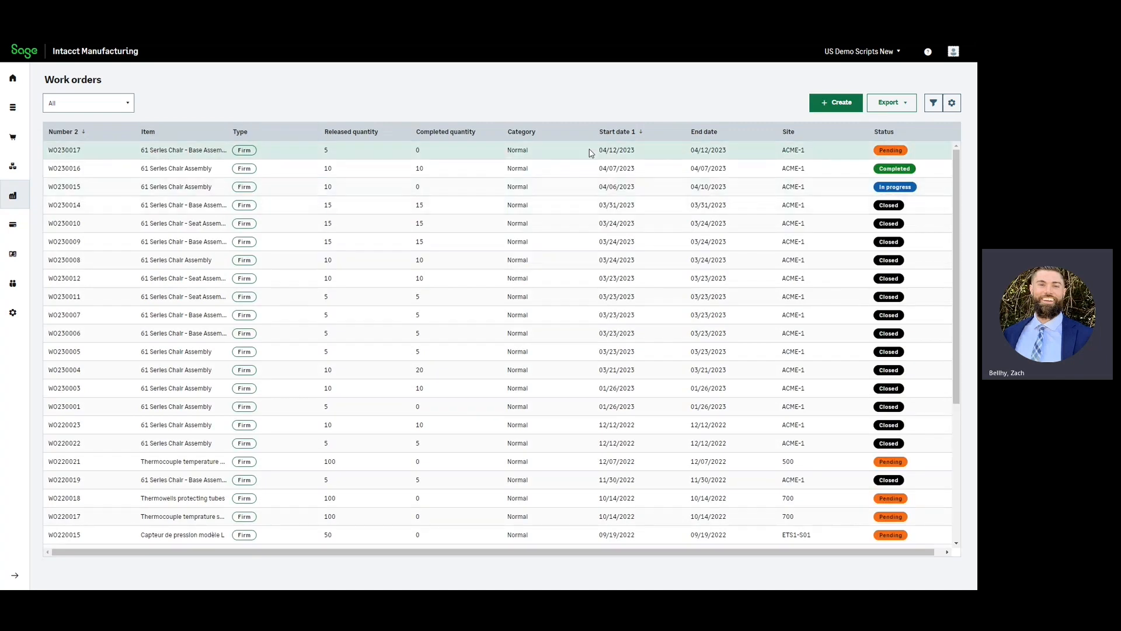
Open the pending 61 Series Chair - Base Assembly work order and expand its Base Assembly operation down to the Assembly Operator's labor resources
{"action": "left_click", "coordinate": [184, 151]}
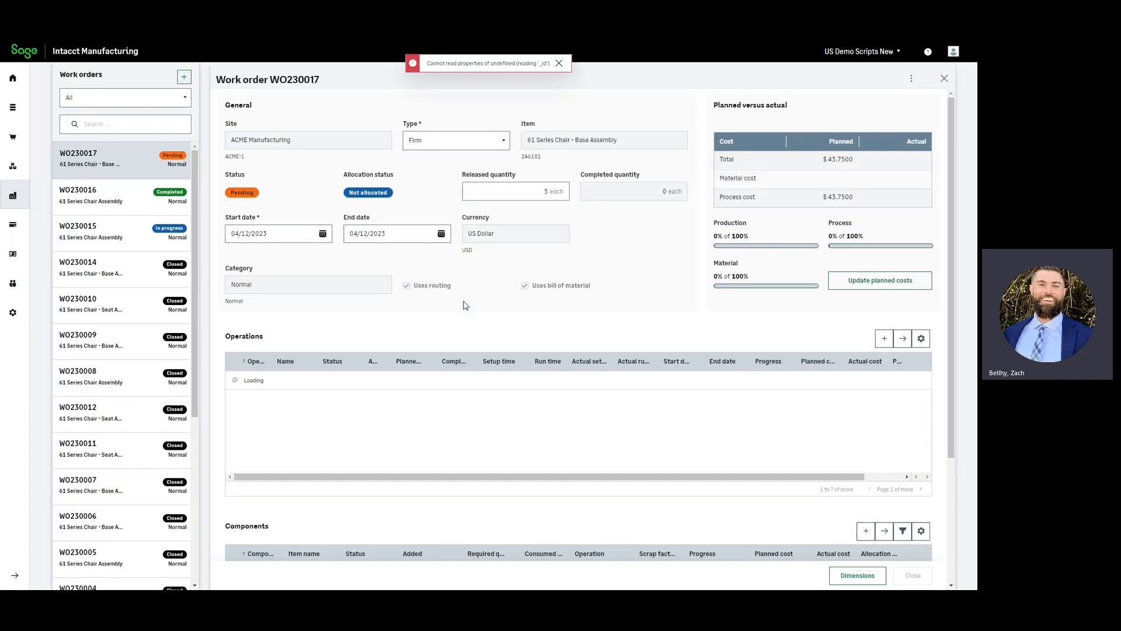
{"action": "left_click", "coordinate": [559, 63]}
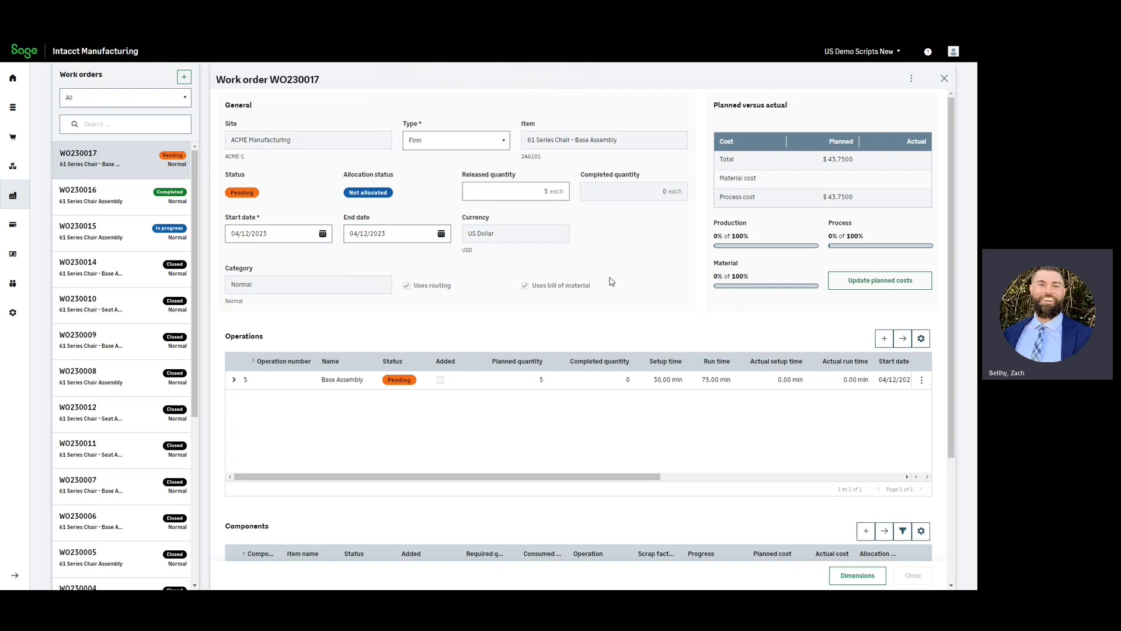
{"action": "scroll", "coordinate": [502, 303], "scroll_direction": "down", "scroll_amount": 1}
{"action": "left_click", "coordinate": [235, 330]}
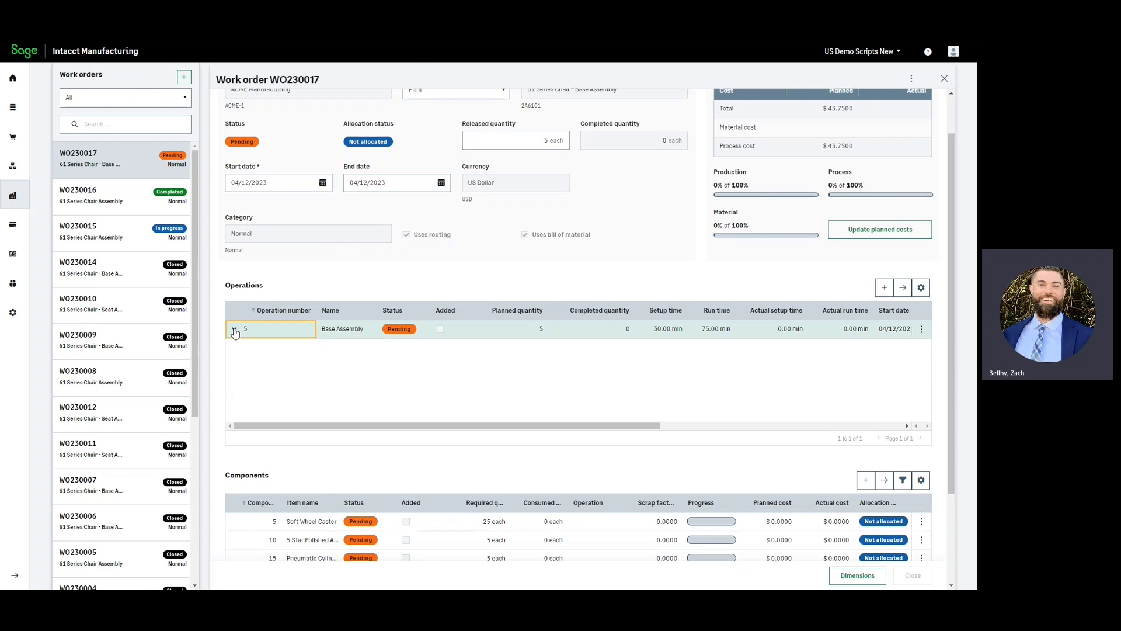
{"action": "left_click", "coordinate": [234, 330]}
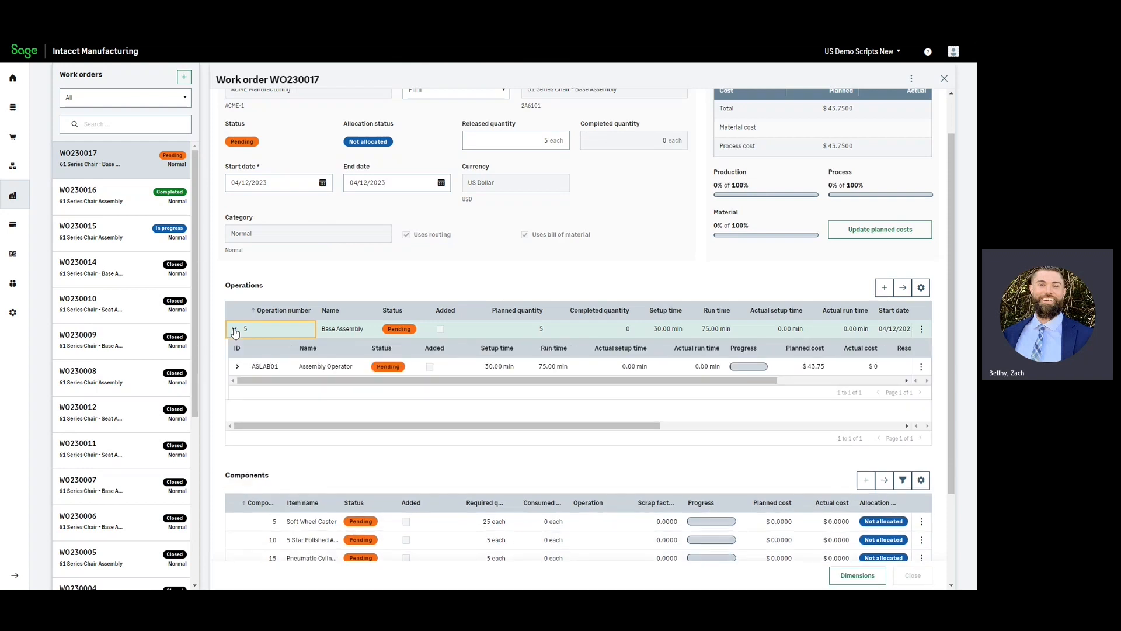
{"action": "left_click", "coordinate": [238, 367]}
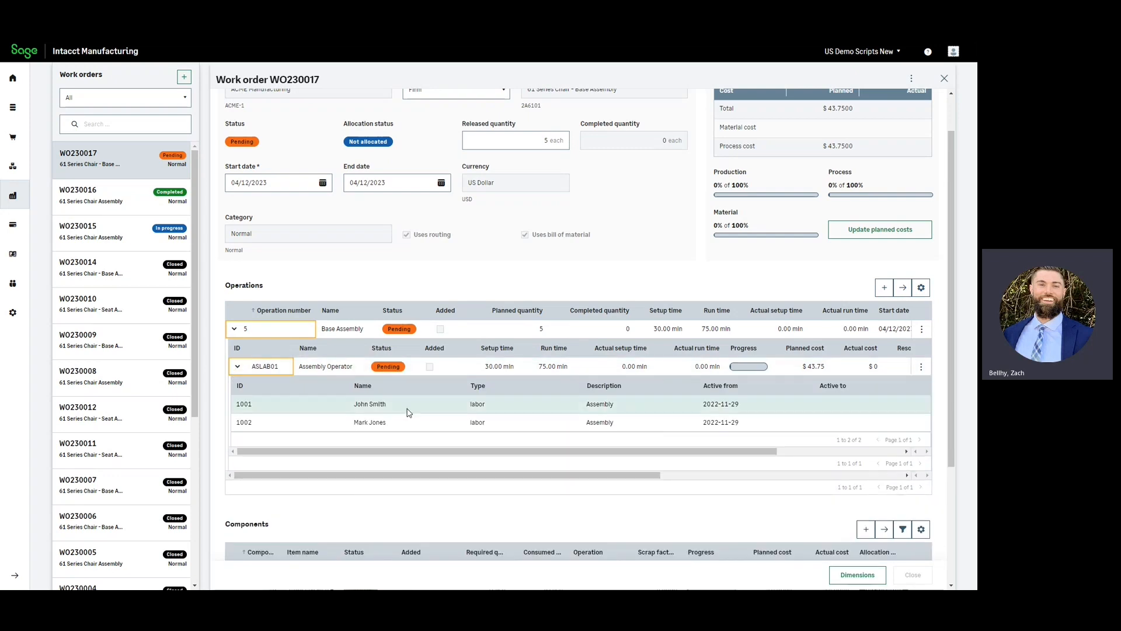
Review the component list of the 61 Series Chair - Base Assembly work order, including required quantities and allocation status
{"action": "scroll", "coordinate": [415, 408], "scroll_direction": "down", "scroll_amount": 3}
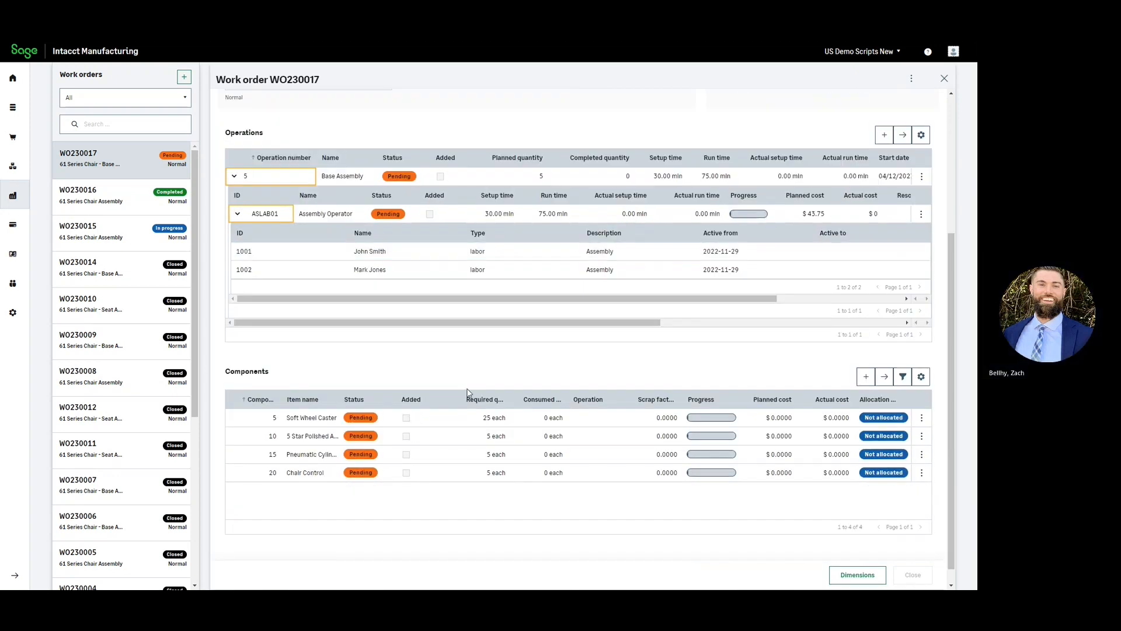
{"action": "scroll", "coordinate": [467, 393], "scroll_direction": "down", "scroll_amount": 1}
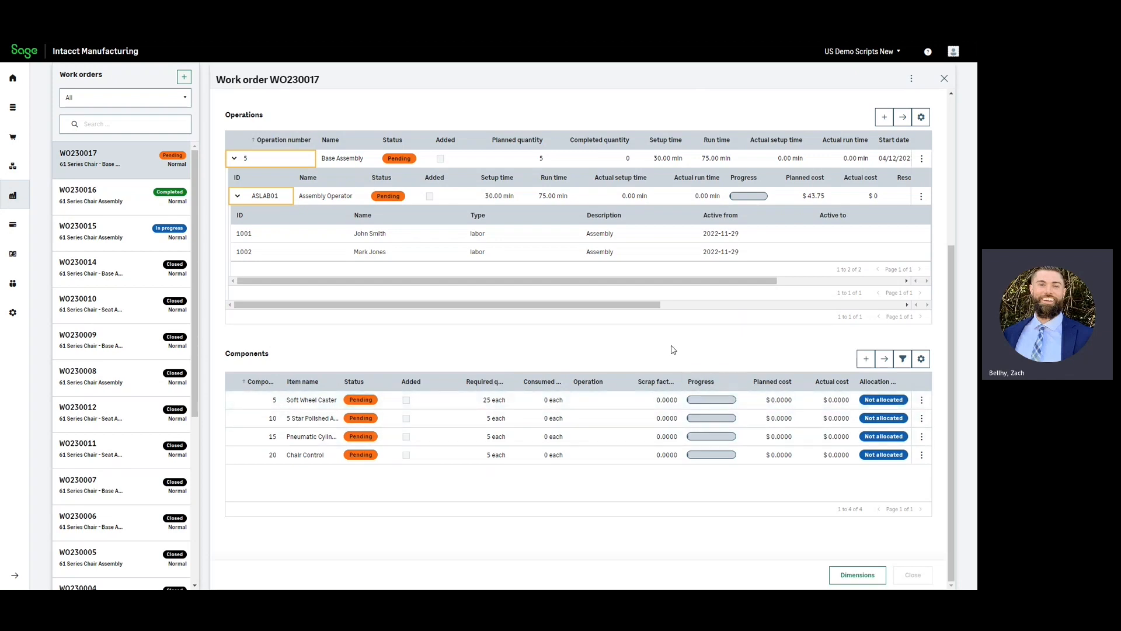
{"action": "scroll", "coordinate": [671, 348], "scroll_direction": "up", "scroll_amount": 5}
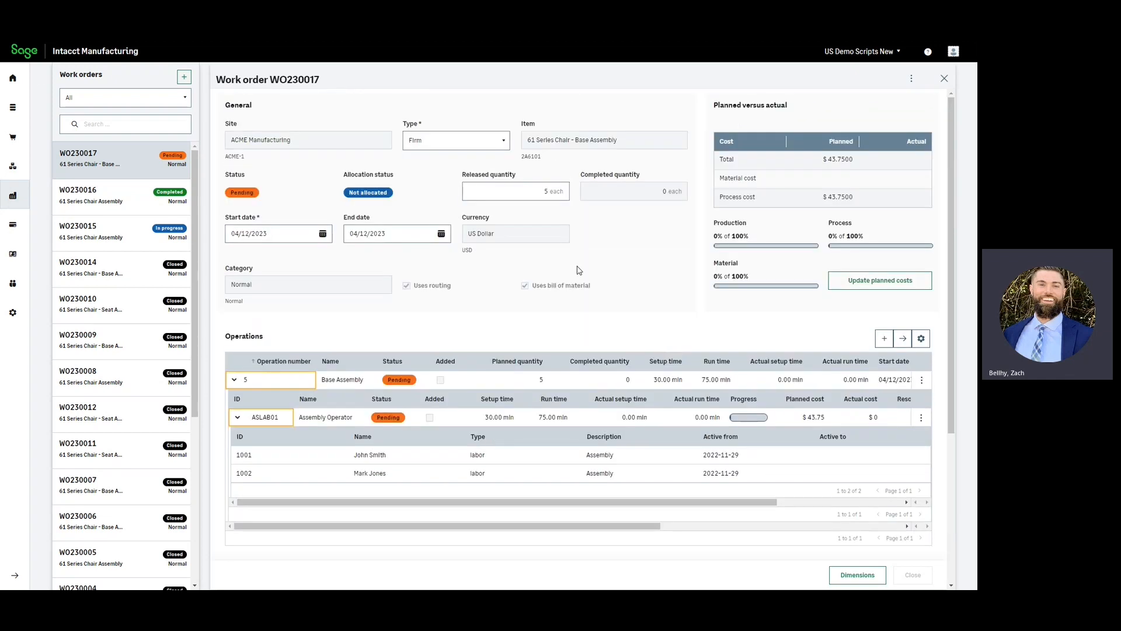
Open the Work order inquiry calendar and open the 61 Series Chair - Base Assembly work order from its April 11, 2023 entry
{"action": "left_click", "coordinate": [15, 199]}
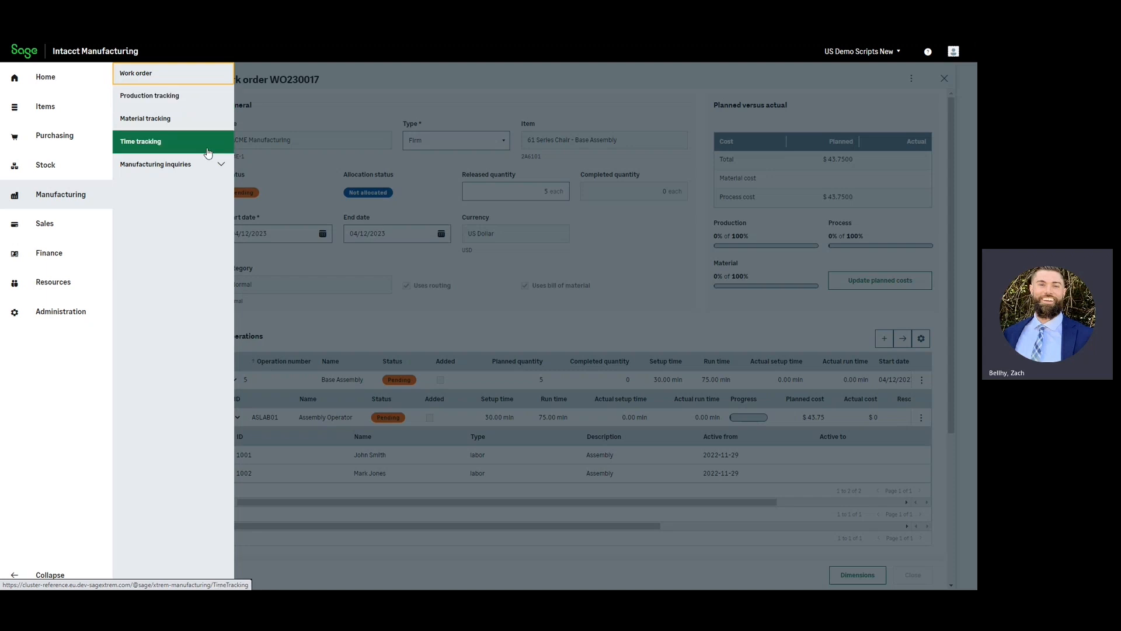
{"action": "left_click", "coordinate": [219, 168]}
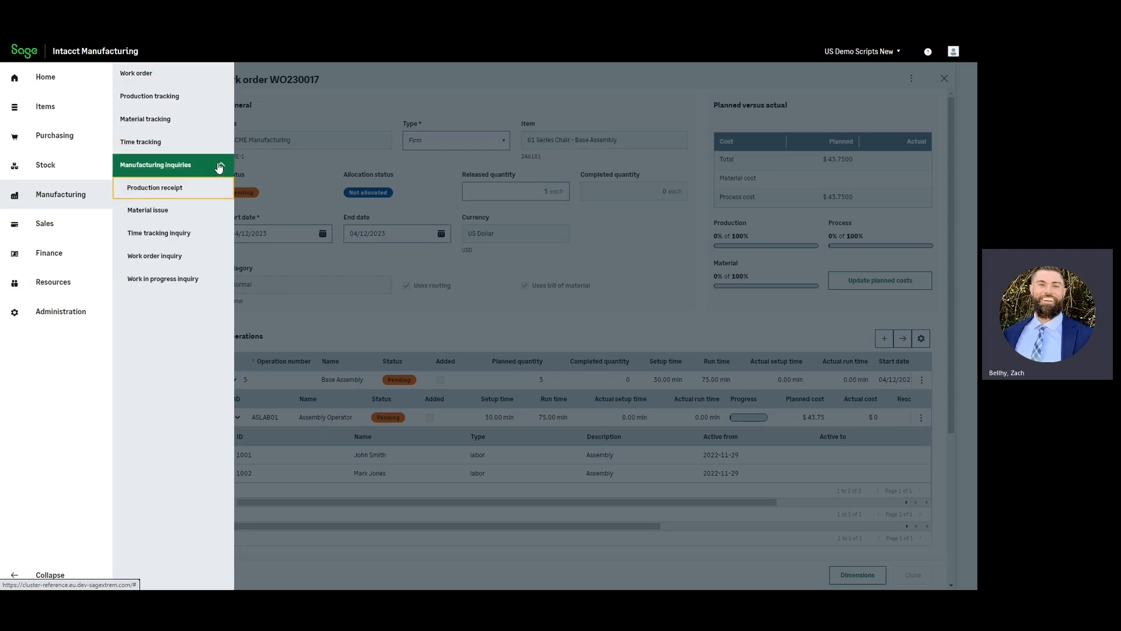
{"action": "left_click", "coordinate": [183, 257]}
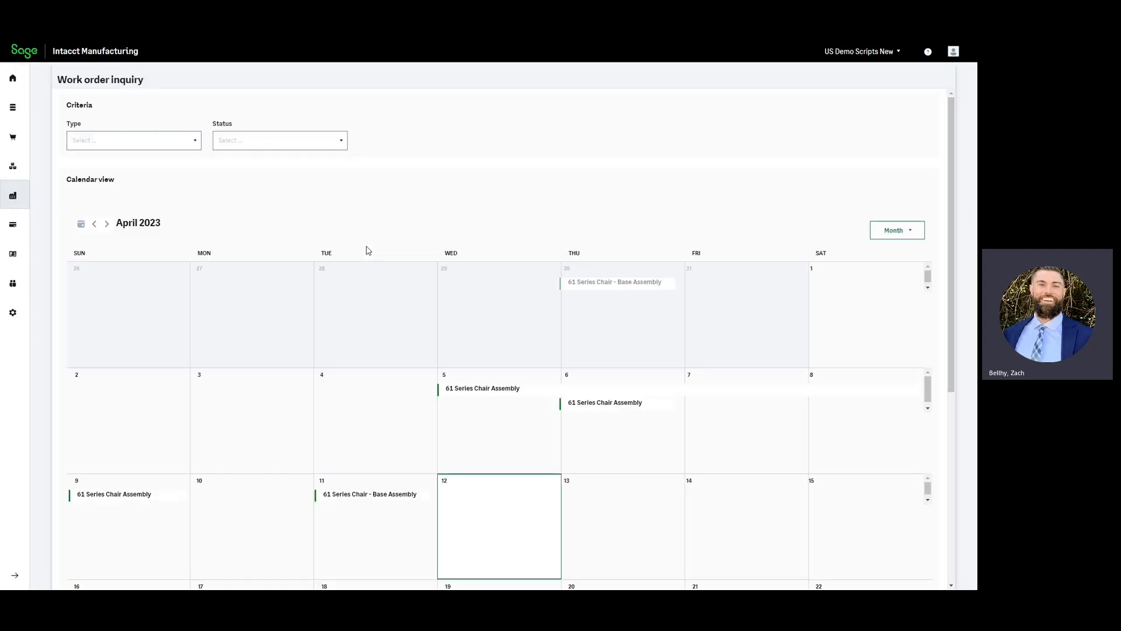
{"action": "scroll", "coordinate": [386, 235], "scroll_direction": "down", "scroll_amount": 2}
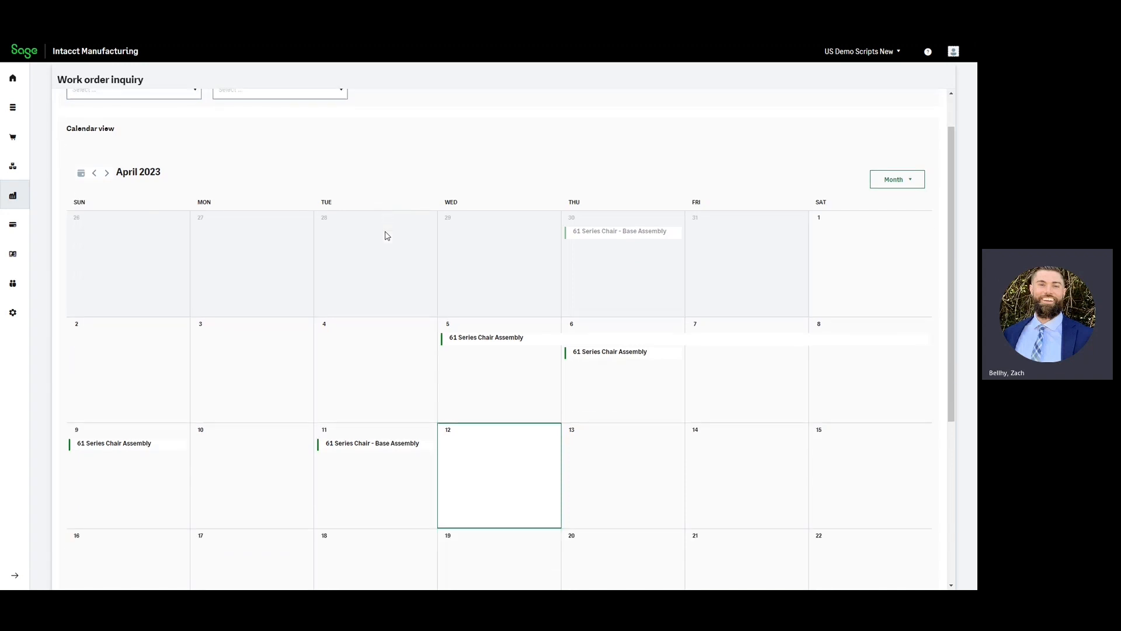
{"action": "scroll", "coordinate": [385, 235], "scroll_direction": "down", "scroll_amount": 1}
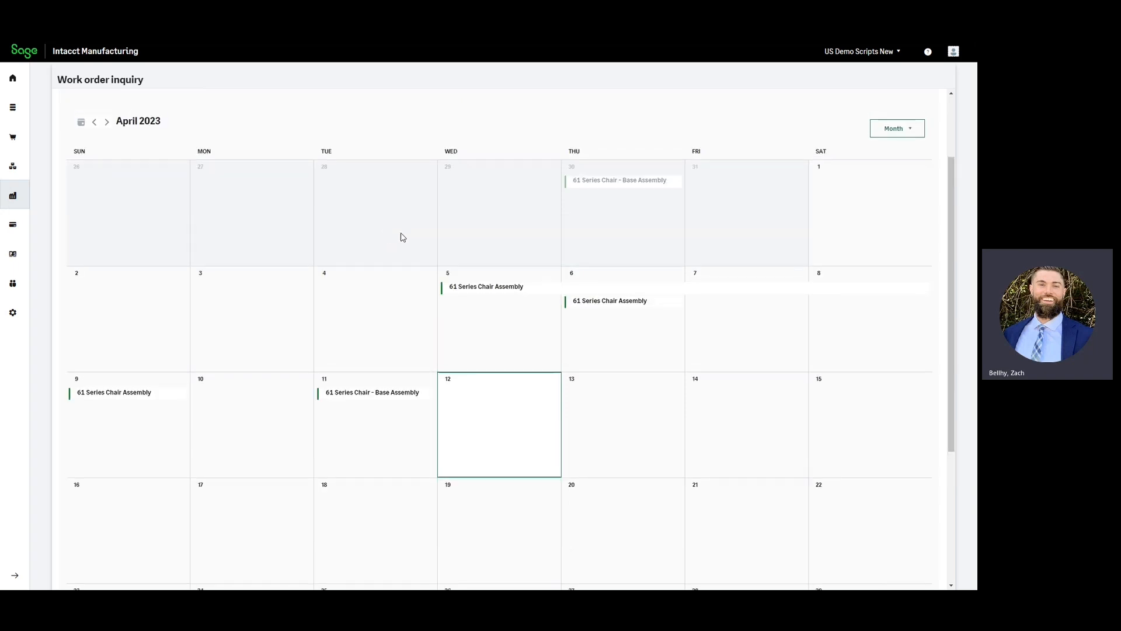
{"action": "left_click", "coordinate": [334, 394]}
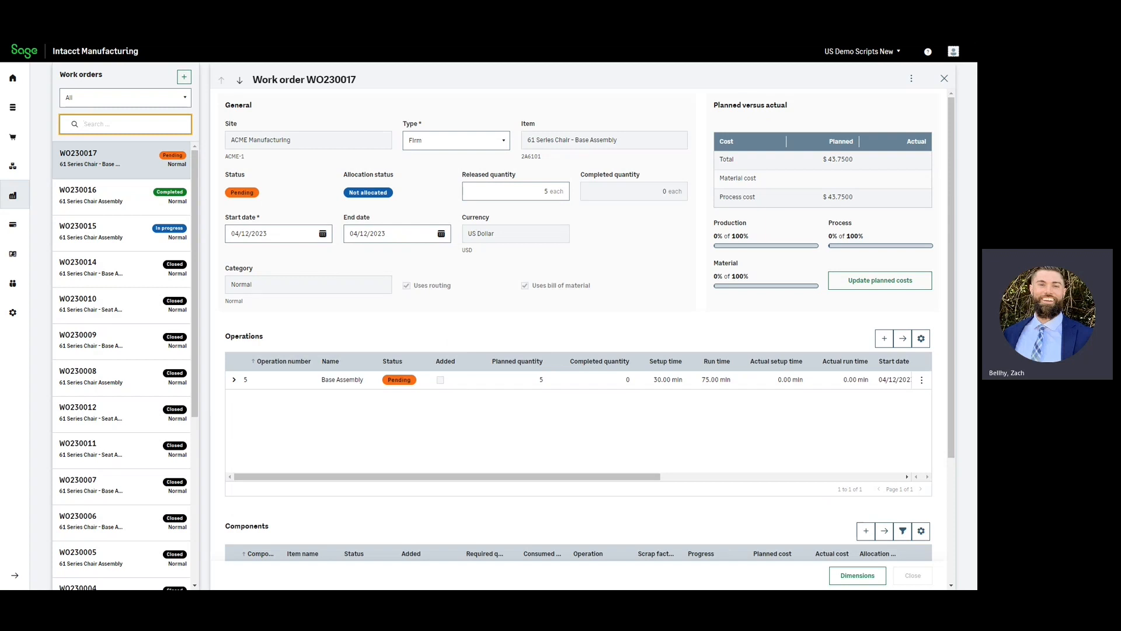
Return to the home page with the Manufacturing Dashboard
{"action": "left_click", "coordinate": [12, 78]}
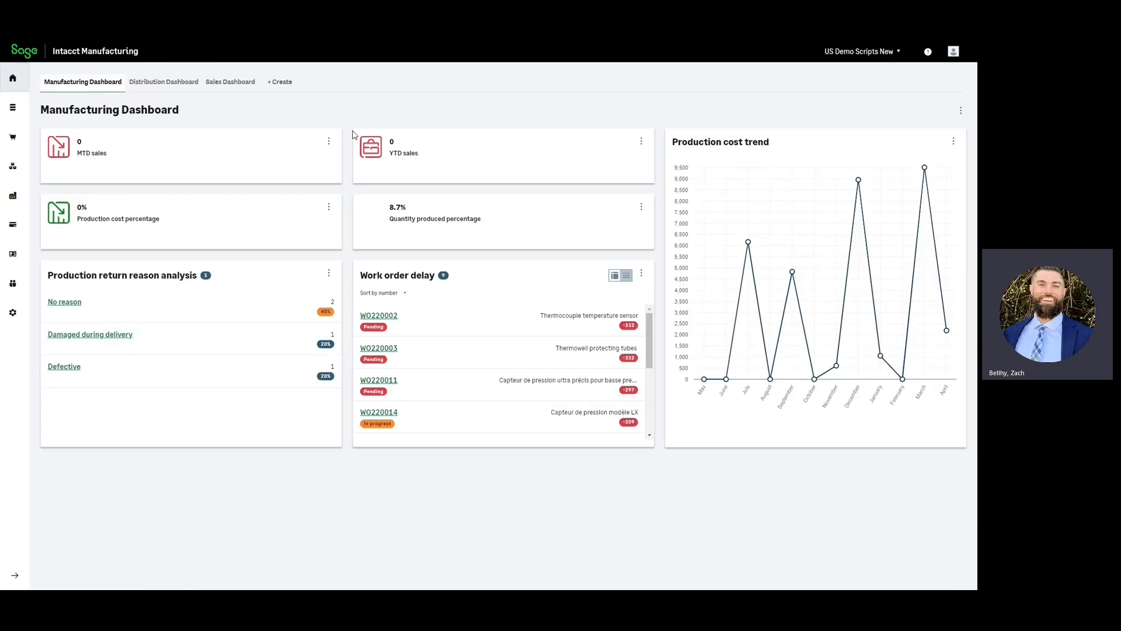